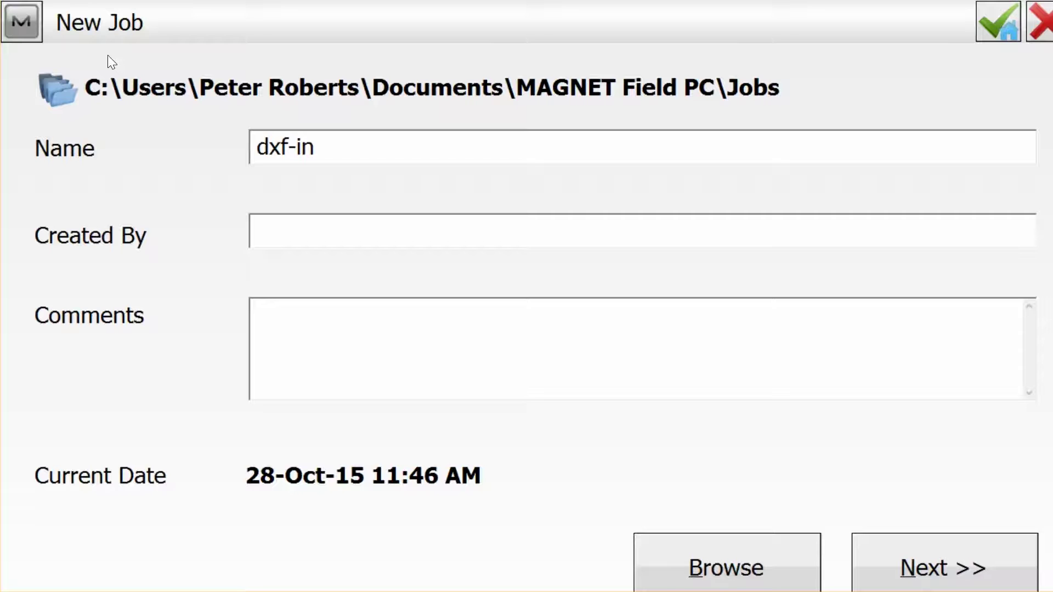
# - Set up the dxf-in job without importing a code library, using the GR5-RTK and My Conventional configurations
pyautogui.click(889, 554)
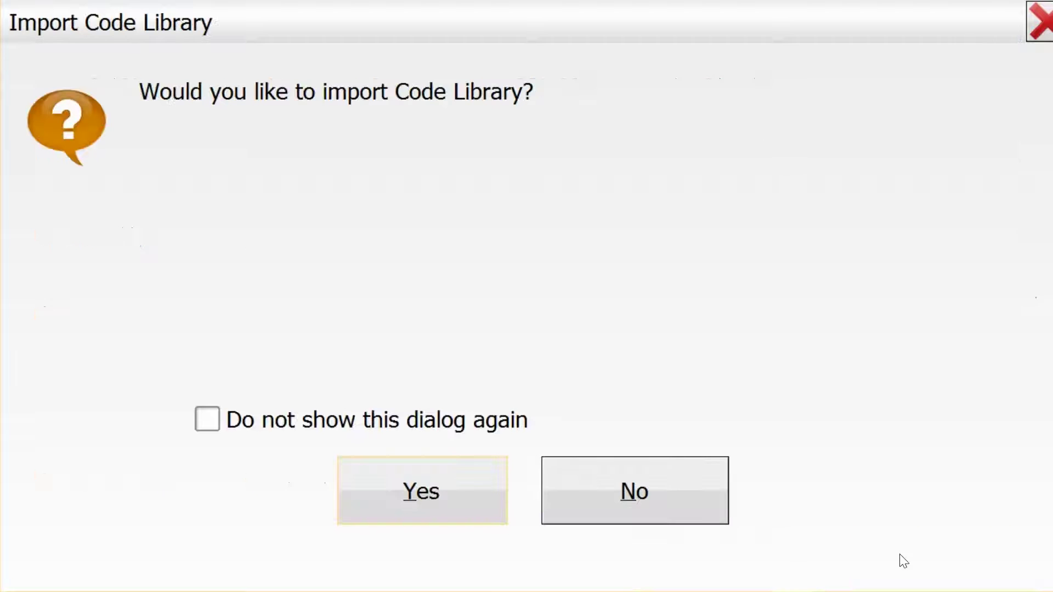
pyautogui.click(641, 506)
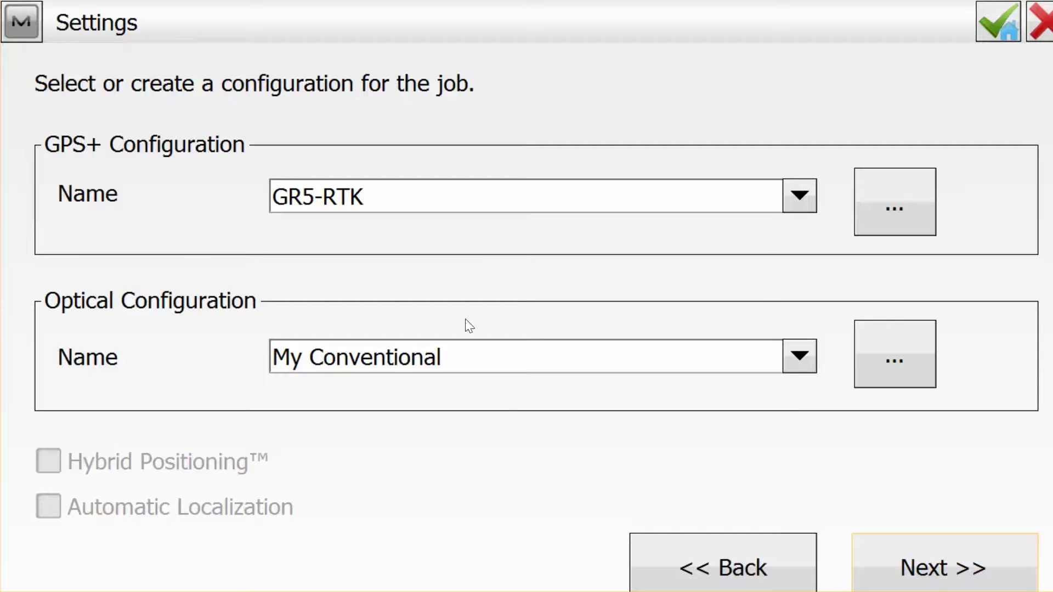
pyautogui.click(967, 577)
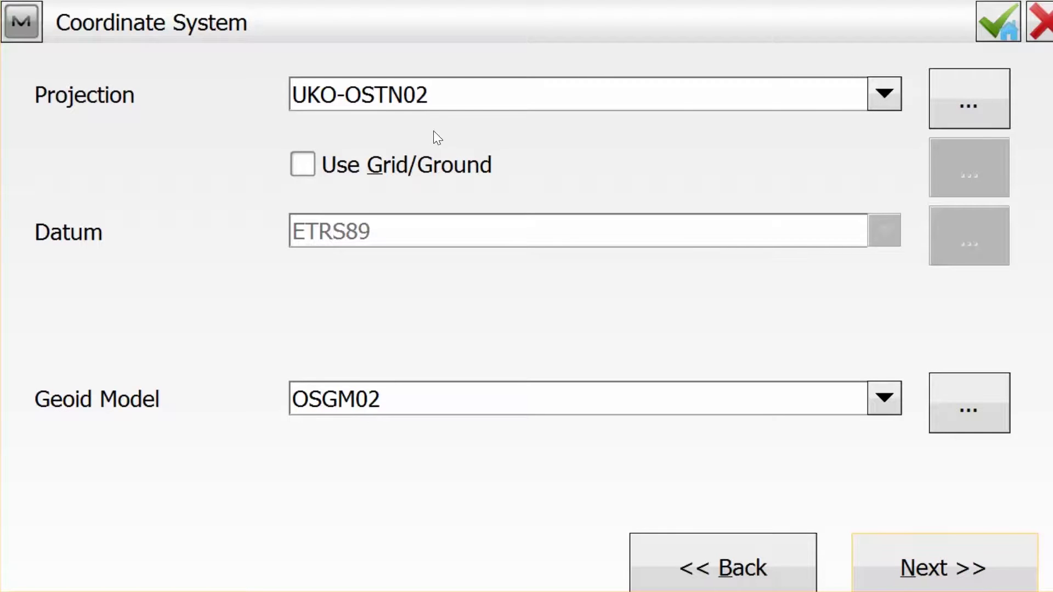
# - Set the job's projection and geoid model to none, then finish creating the job with units in meters
pyautogui.click(878, 93)
pyautogui.click(681, 127)
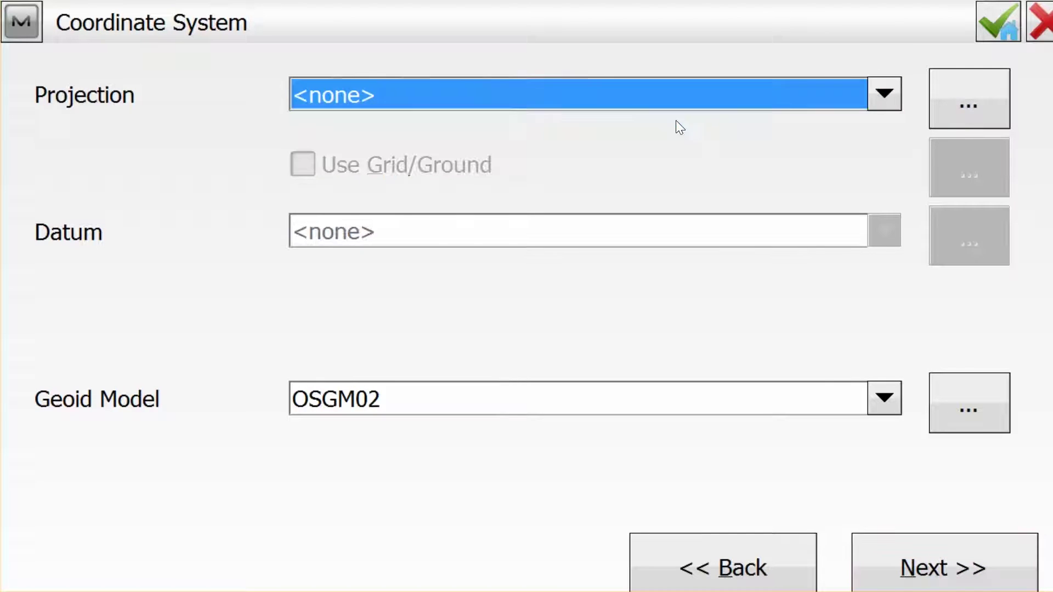
pyautogui.click(885, 399)
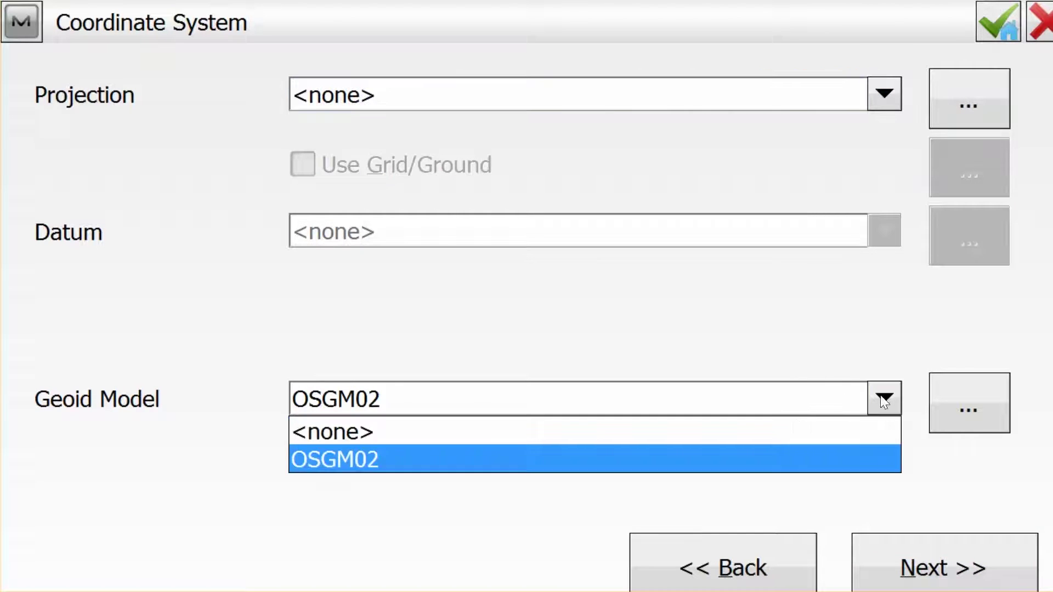
pyautogui.click(639, 439)
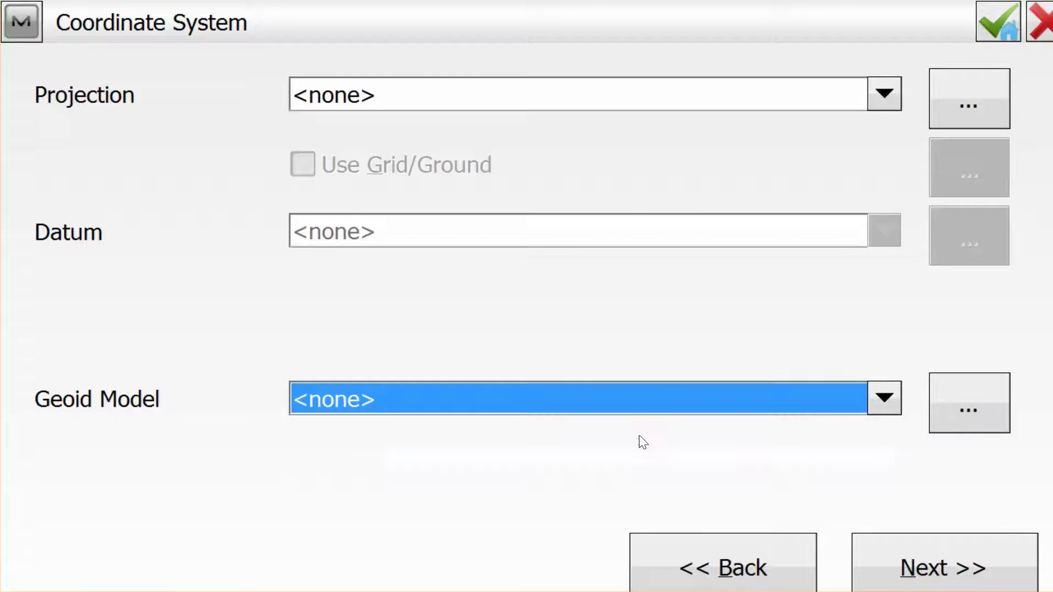
pyautogui.click(895, 570)
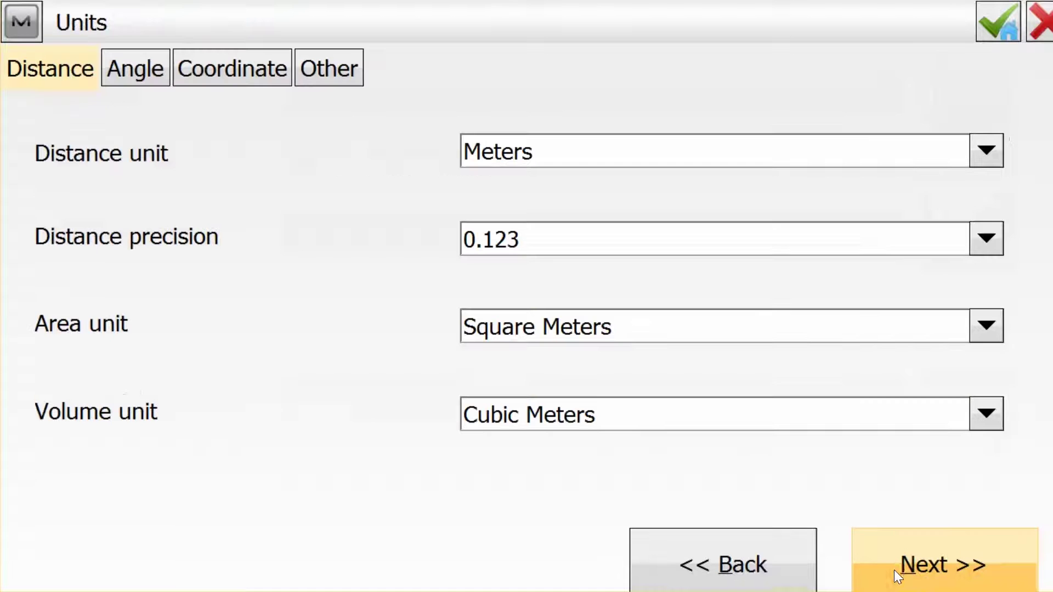
pyautogui.click(991, 17)
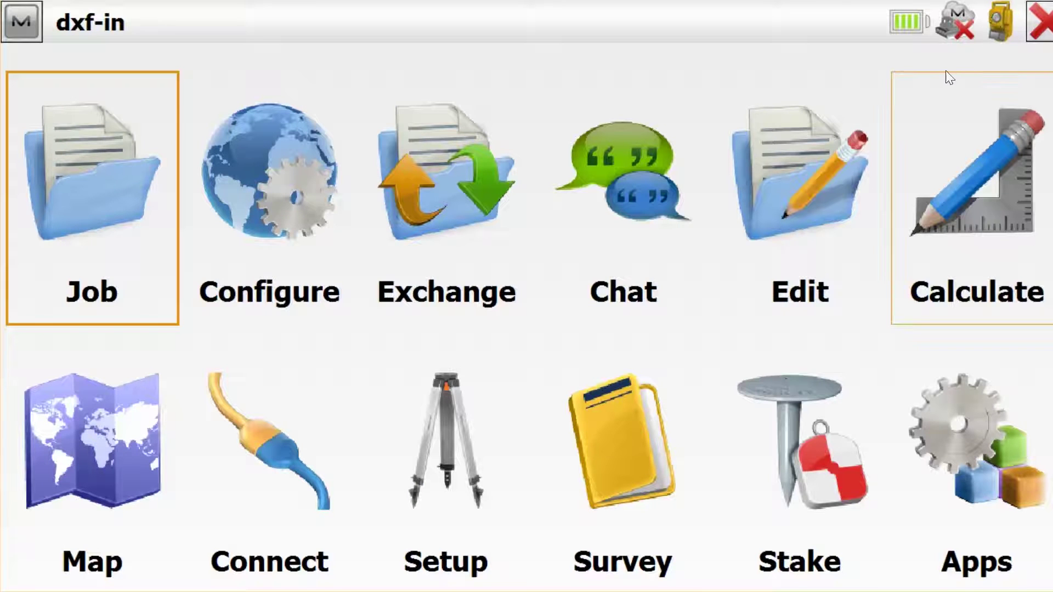
# - Set up a file import of Multiple data in AutoCAD Drawing (*.dwg) format, with points imported as Design Points
pyautogui.click(471, 192)
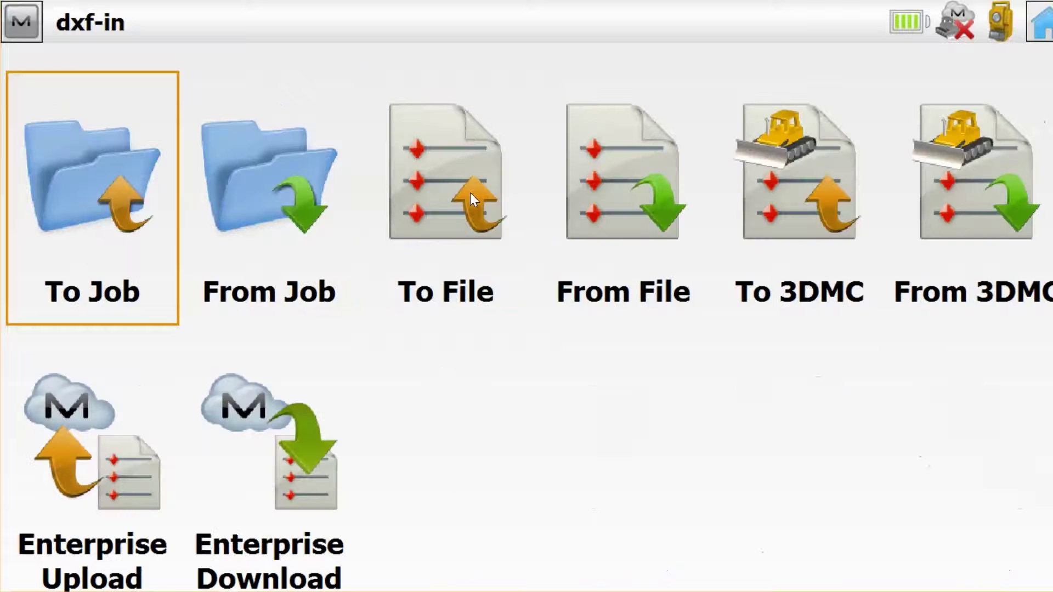
pyautogui.click(602, 214)
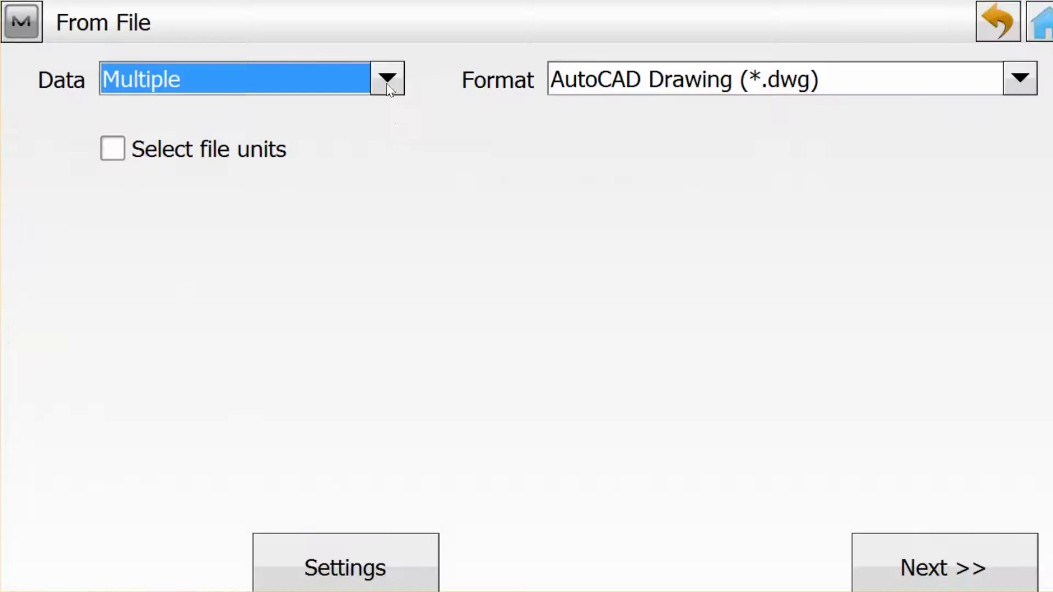
pyautogui.click(386, 83)
pyautogui.moveTo(392, 169); pyautogui.dragTo(394, 124)
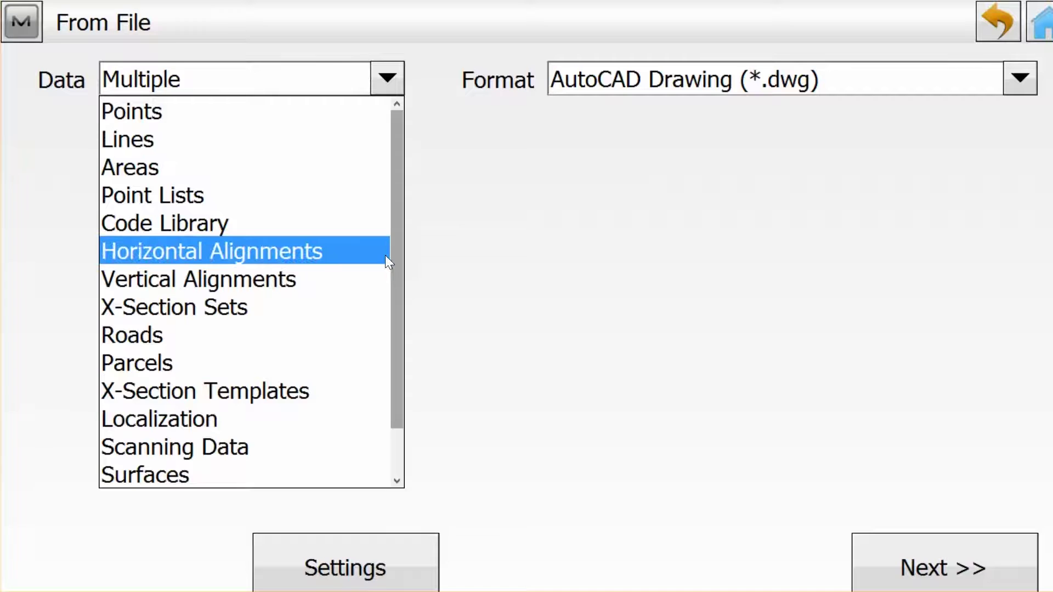
pyautogui.moveTo(397, 272); pyautogui.dragTo(389, 327)
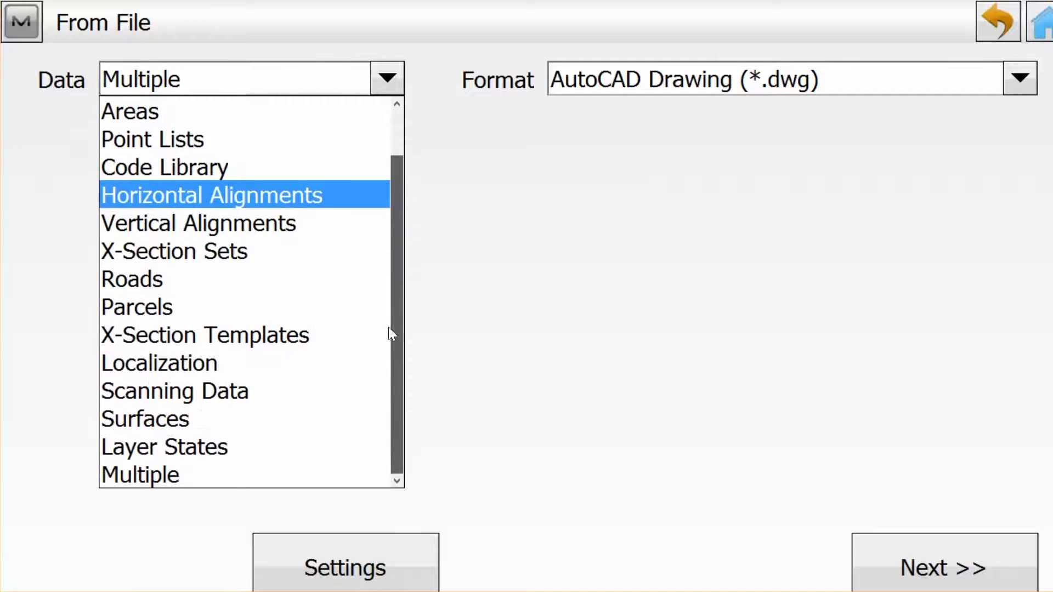
pyautogui.click(154, 470)
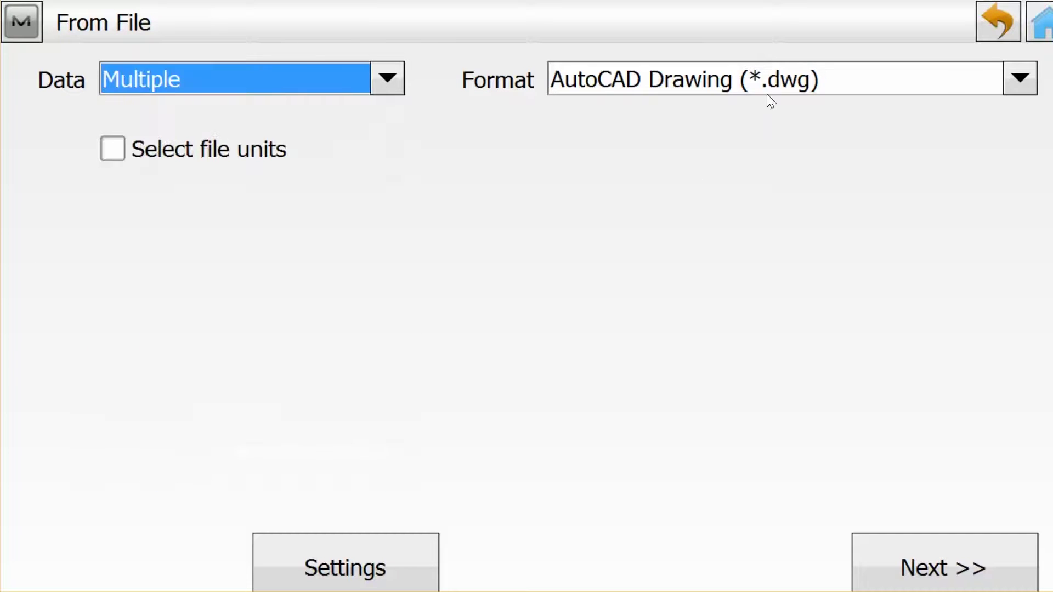
pyautogui.click(1017, 79)
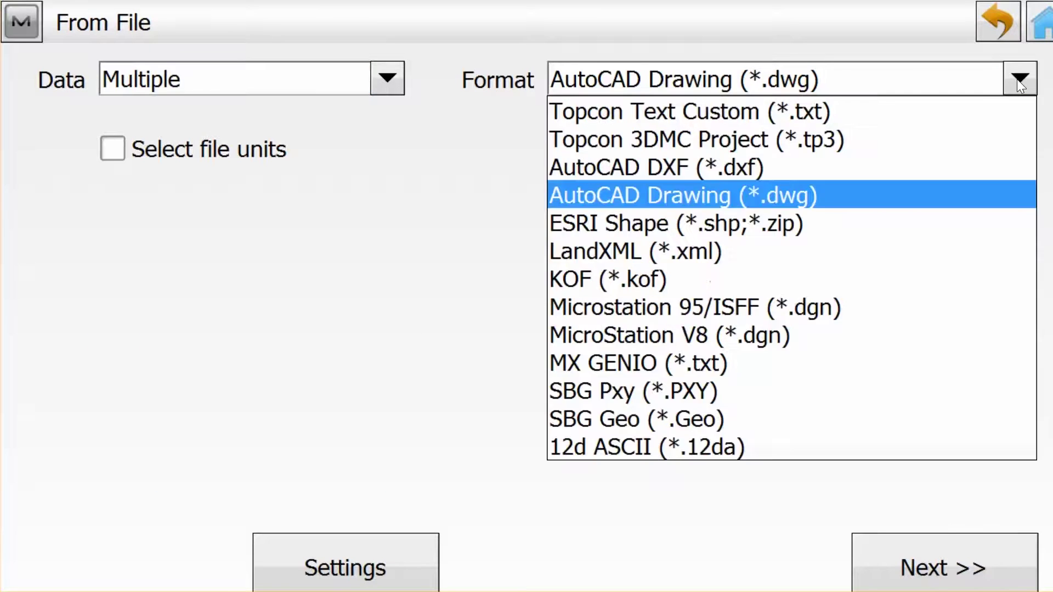
pyautogui.click(790, 196)
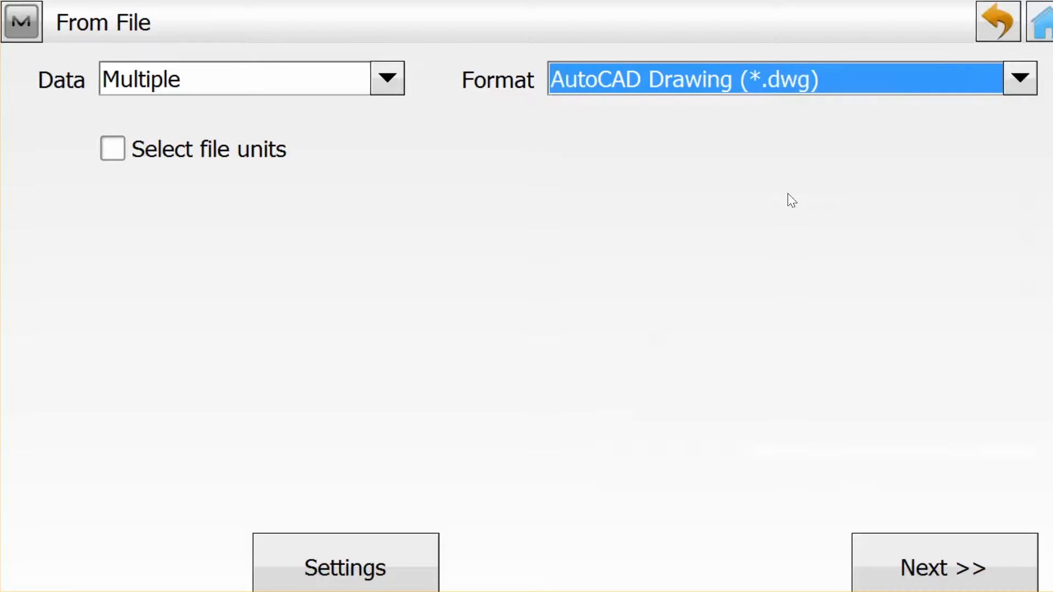
pyautogui.click(359, 576)
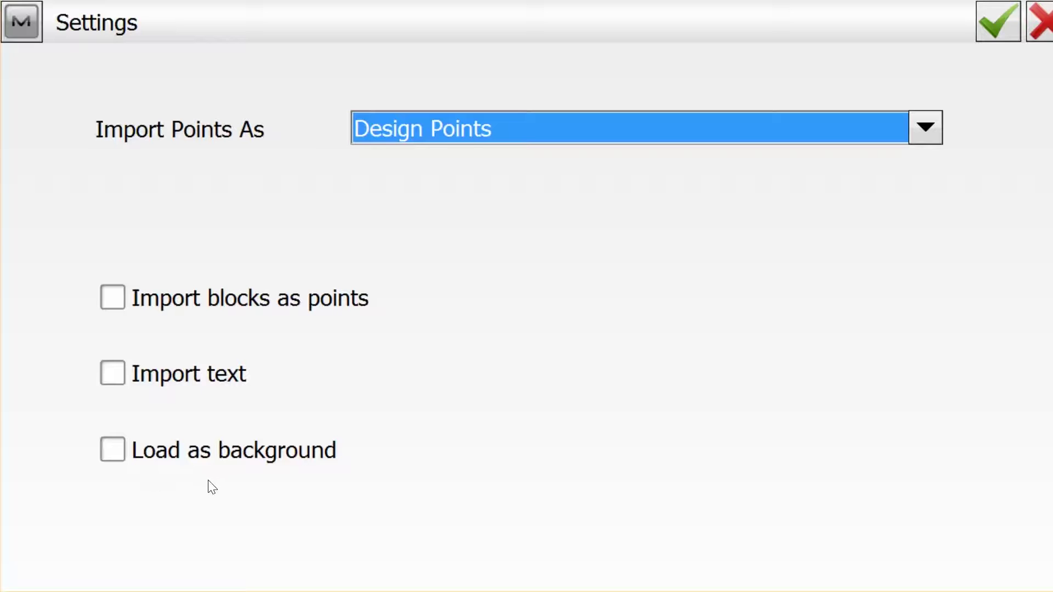
pyautogui.click(994, 28)
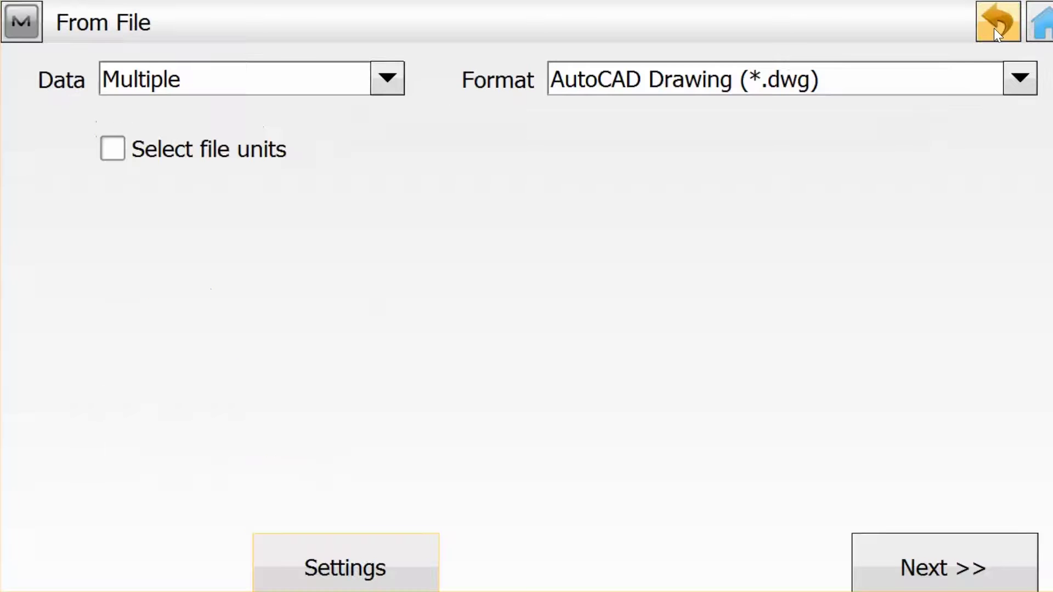
# - Choose Glasgiven.dwg as the import file, with no projection, datum or geoid model and Ground coordinates
pyautogui.click(929, 579)
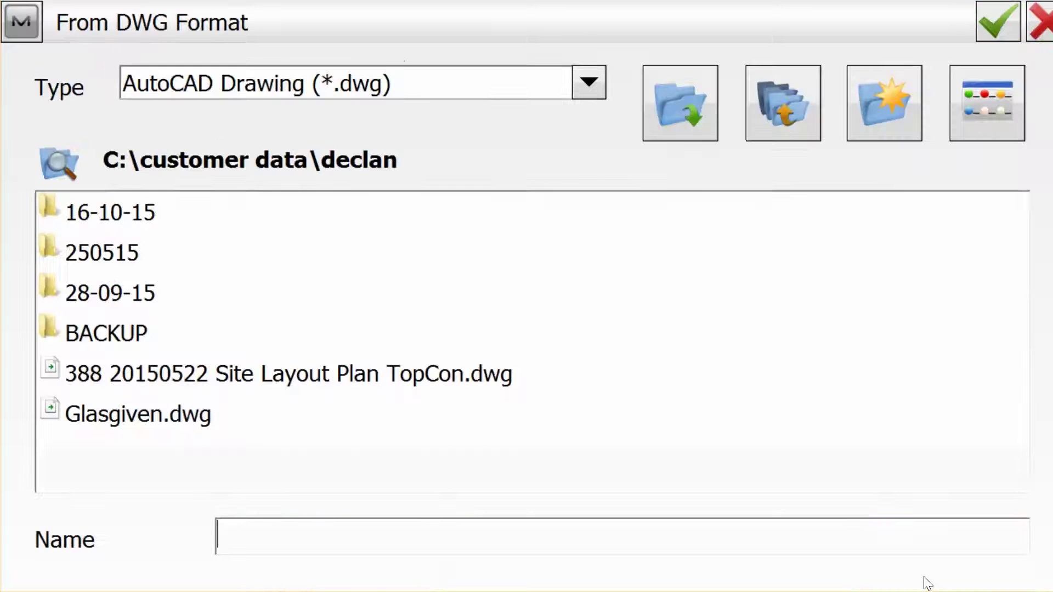
pyautogui.click(187, 419)
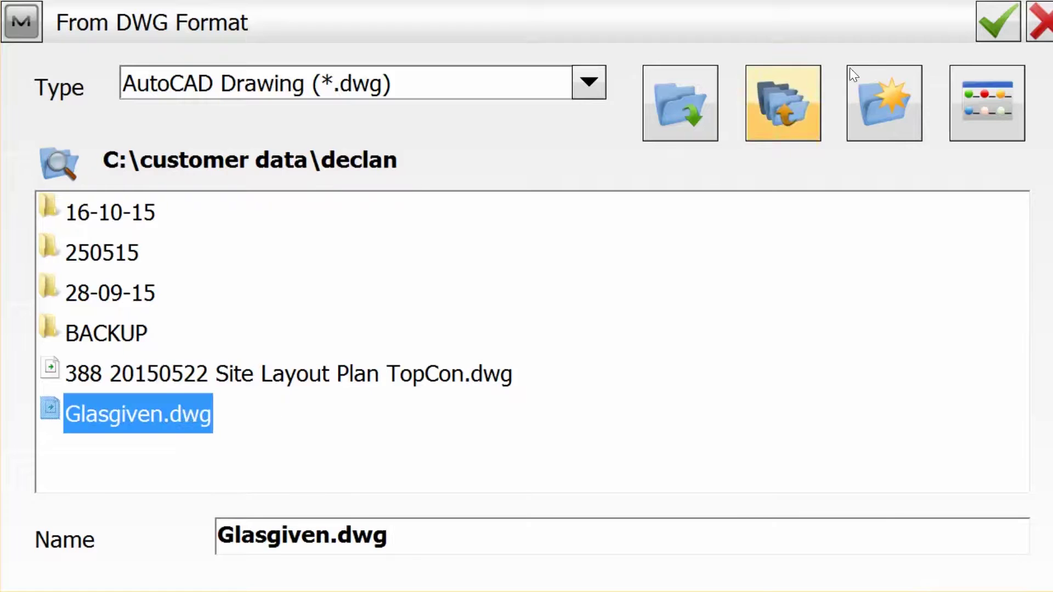
pyautogui.click(985, 26)
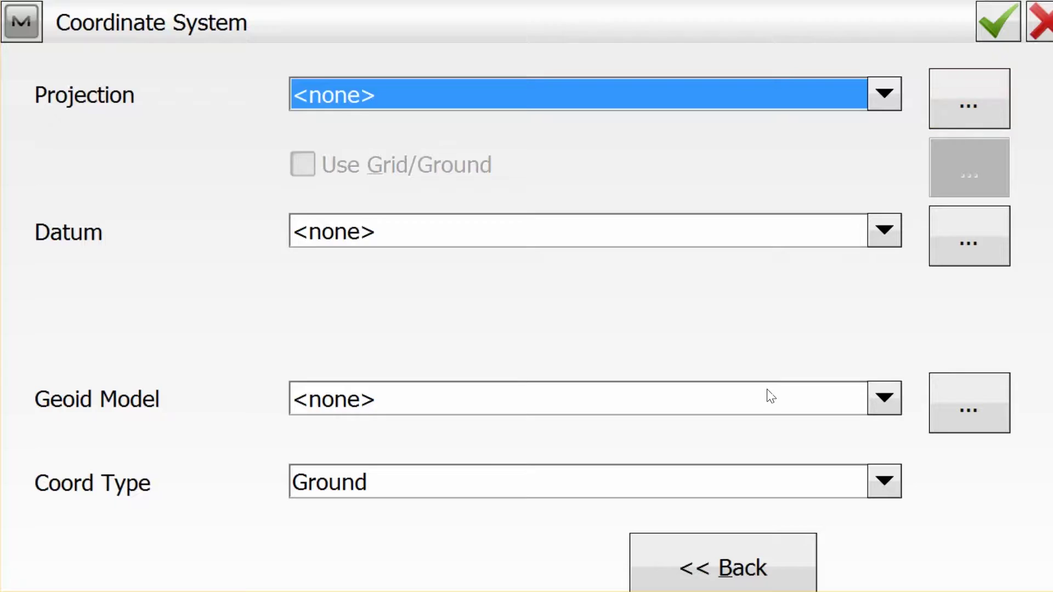
pyautogui.click(1000, 29)
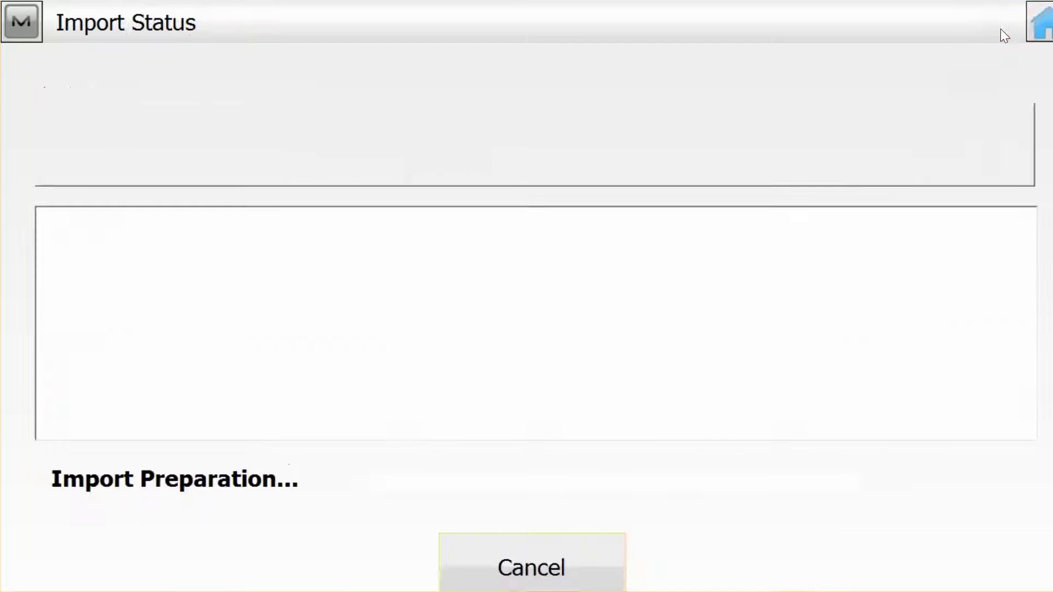
# - Import the drawing's lines, applying automatic names starting from 1 to all unnamed lines
pyautogui.click(87, 240)
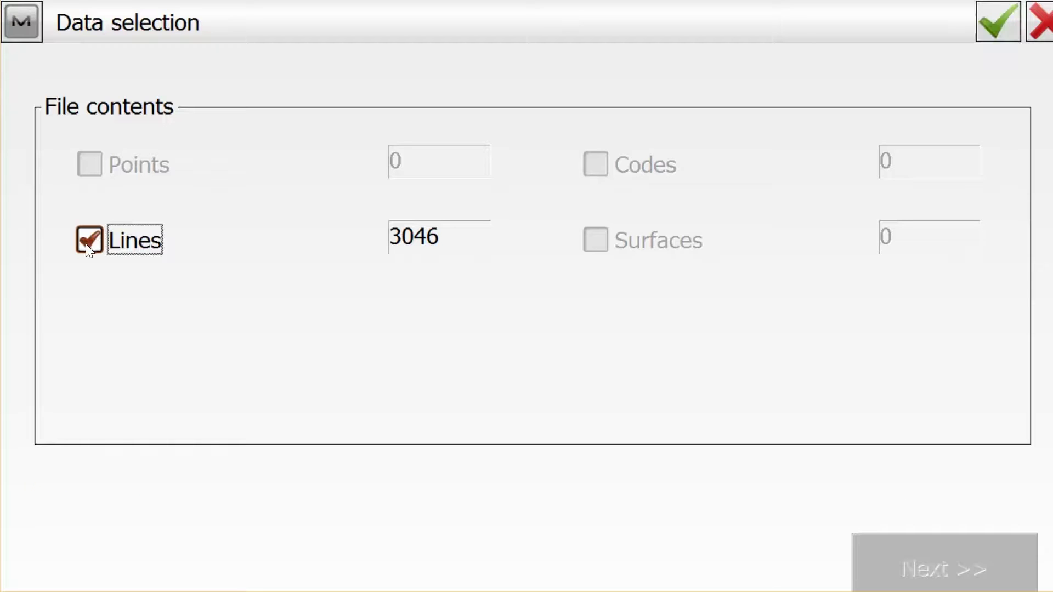
pyautogui.click(1002, 26)
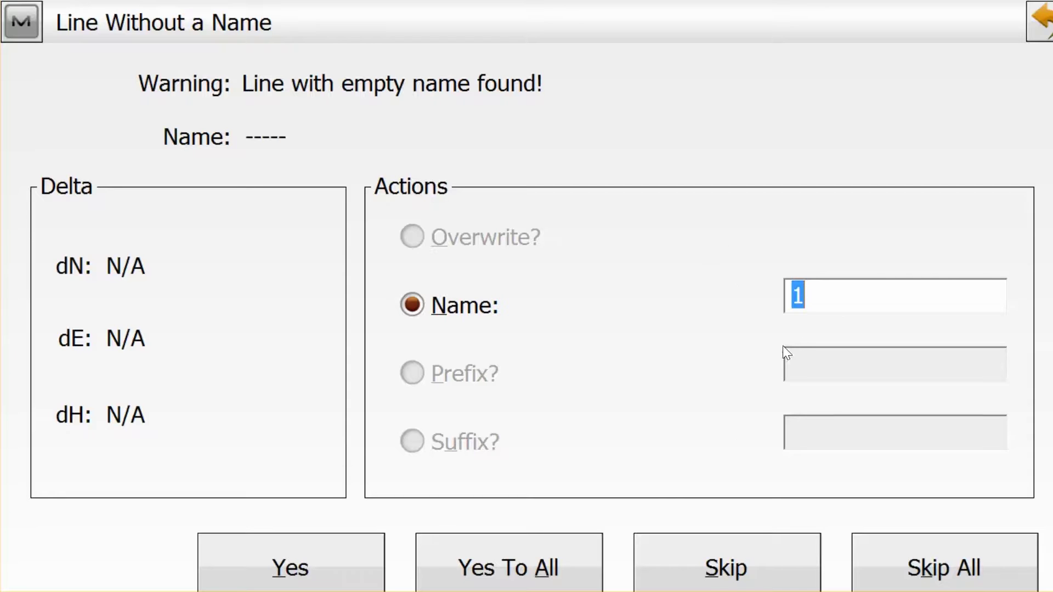
pyautogui.click(519, 570)
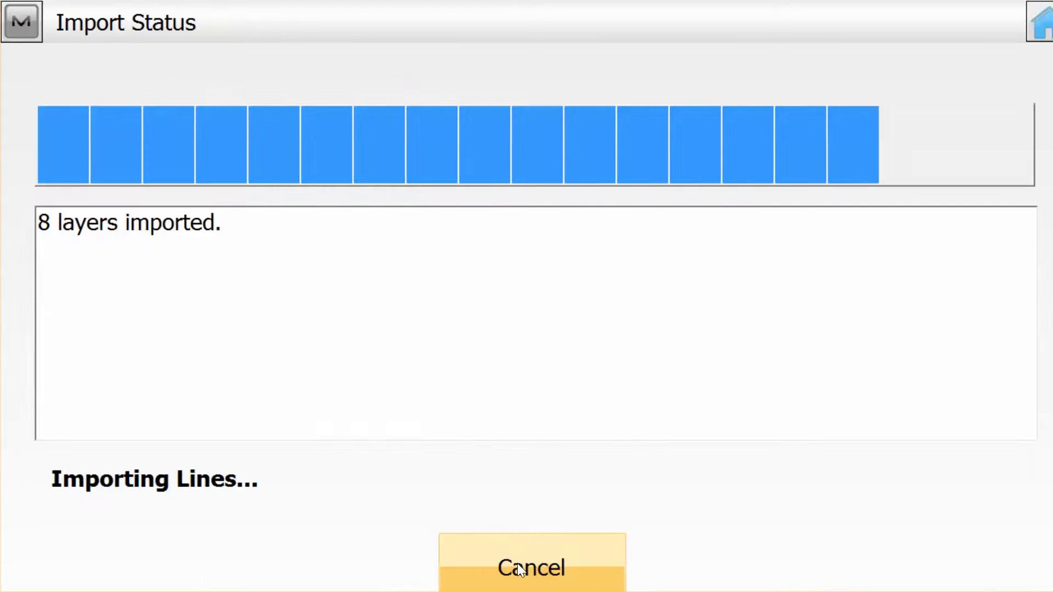
# - Create a point on the map at the midpoint of the upper edge of a square outline surrounding an I-shaped section
pyautogui.click(1032, 36)
pyautogui.click(125, 491)
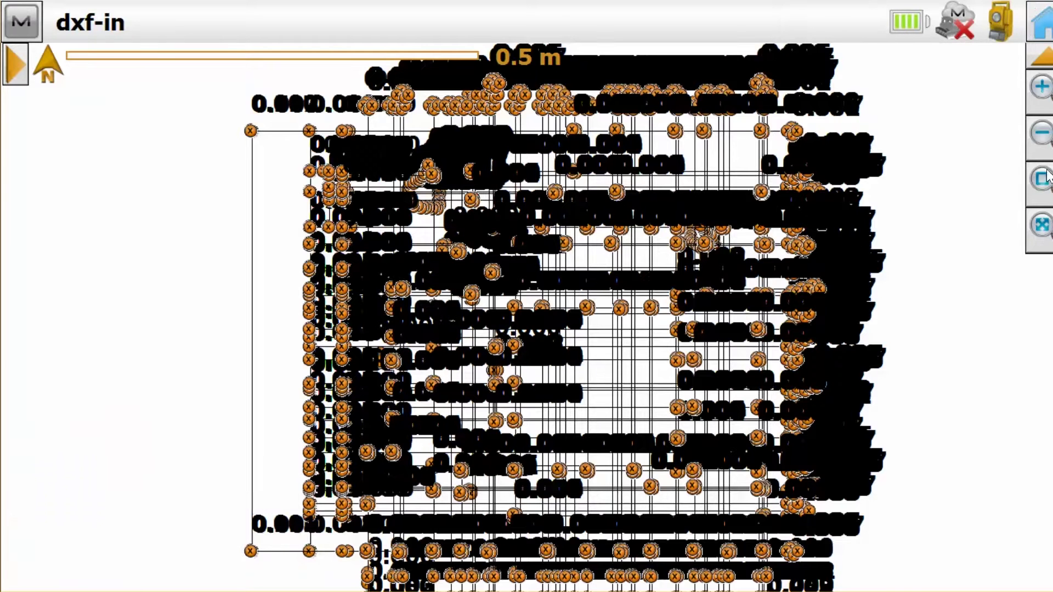
pyautogui.click(1041, 179)
pyautogui.moveTo(643, 258); pyautogui.dragTo(715, 207)
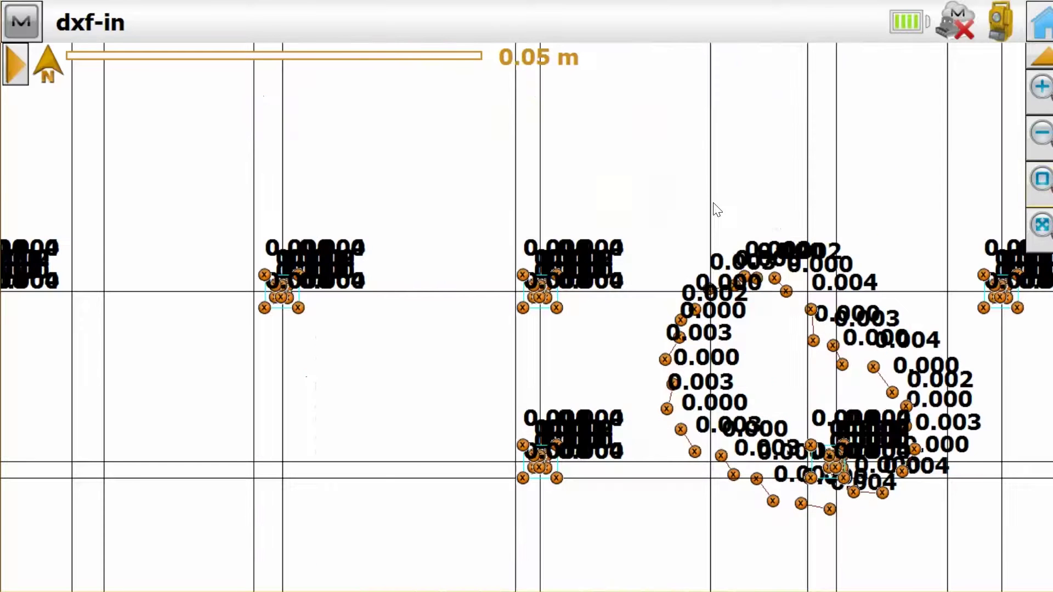
pyautogui.click(1041, 179)
pyautogui.moveTo(494, 330); pyautogui.dragTo(598, 250)
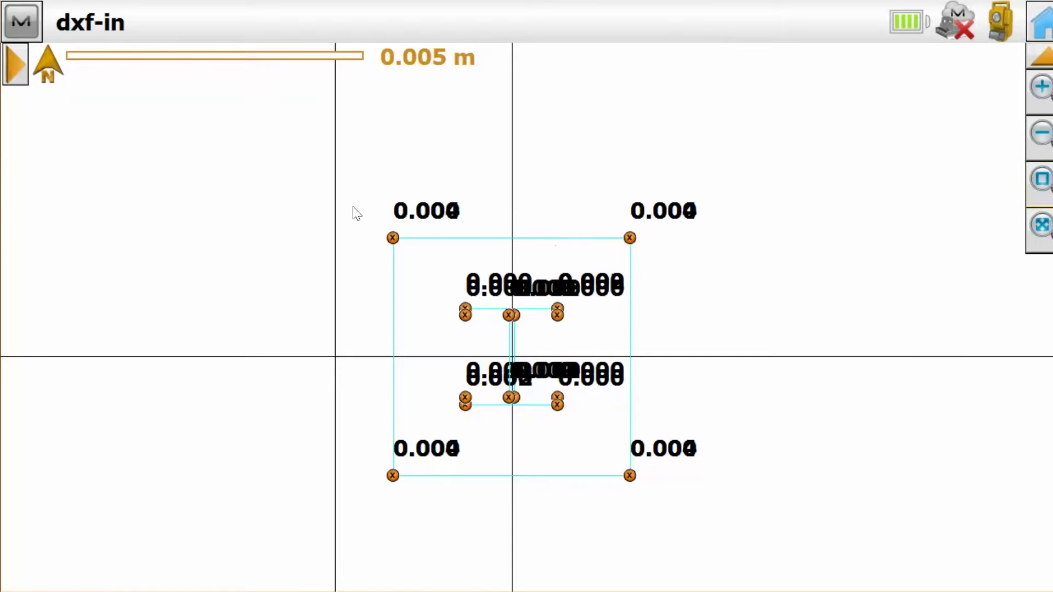
pyautogui.click(17, 66)
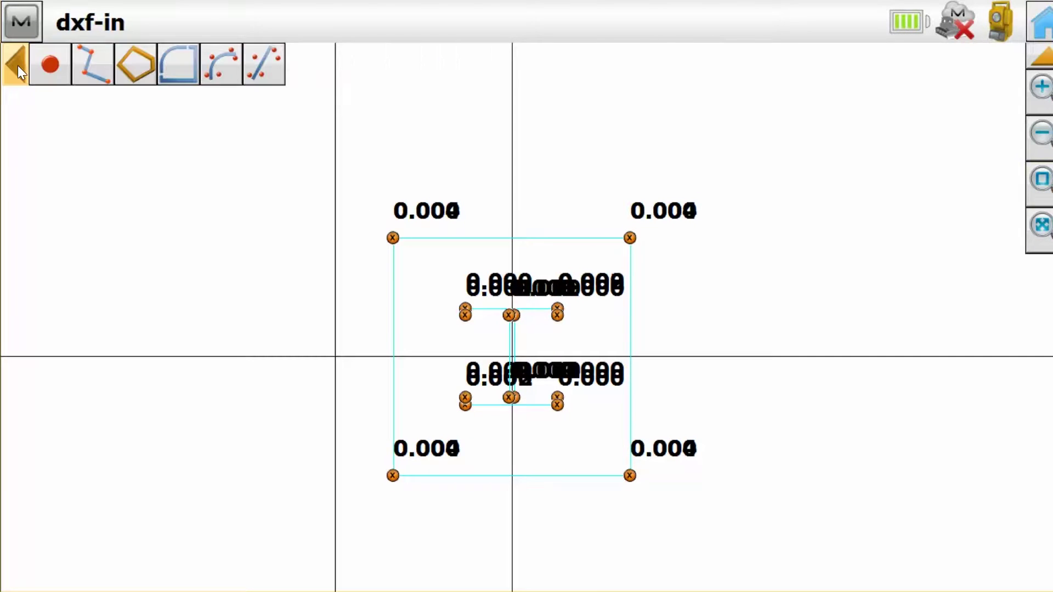
pyautogui.click(47, 73)
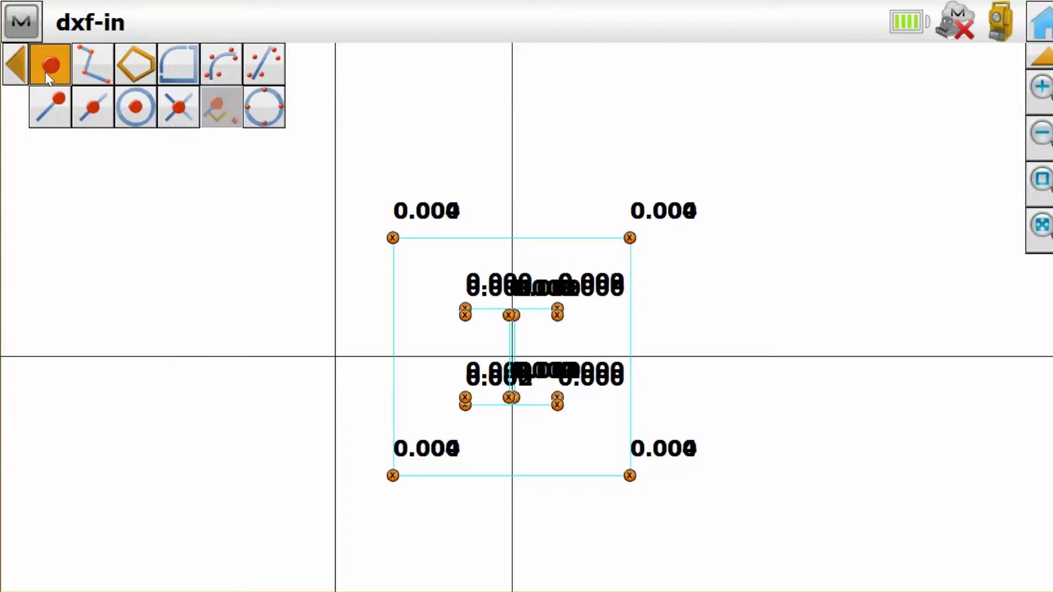
pyautogui.click(82, 109)
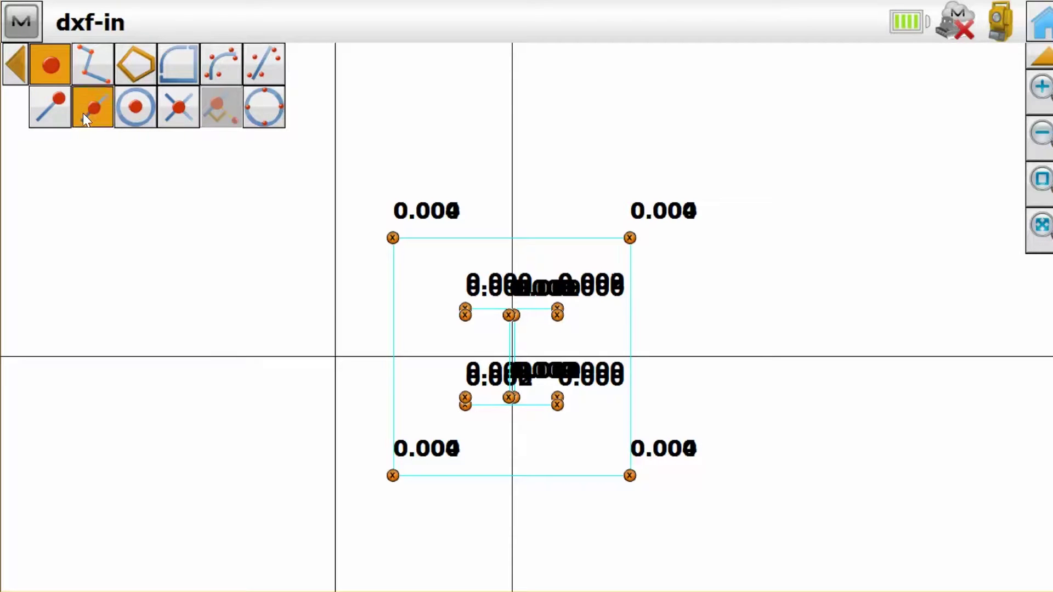
pyautogui.click(492, 240)
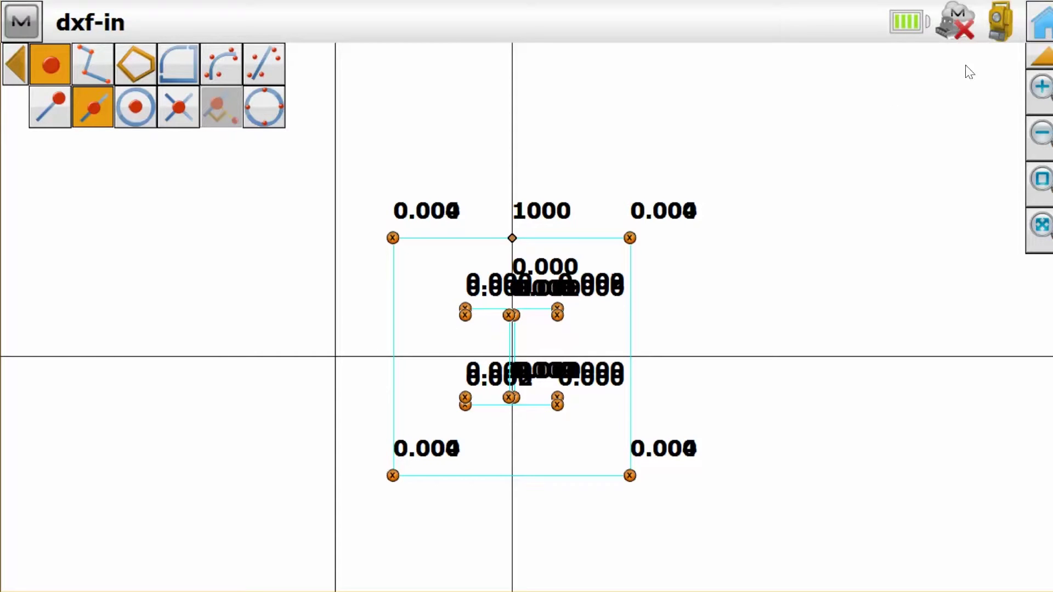
# - Create a new job named background without importing a code library
pyautogui.click(1039, 31)
pyautogui.click(46, 199)
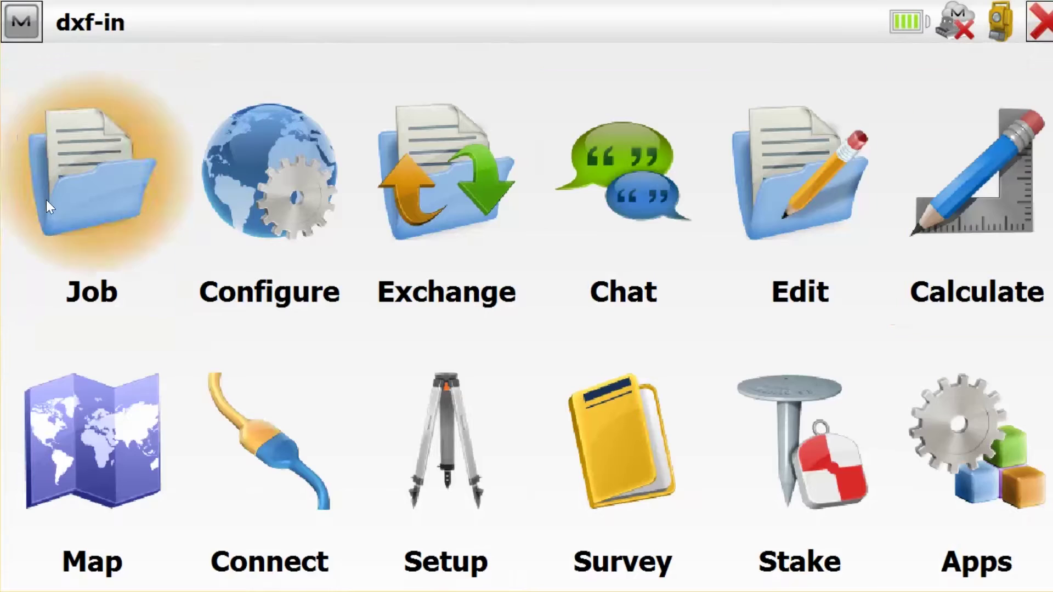
pyautogui.click(92, 221)
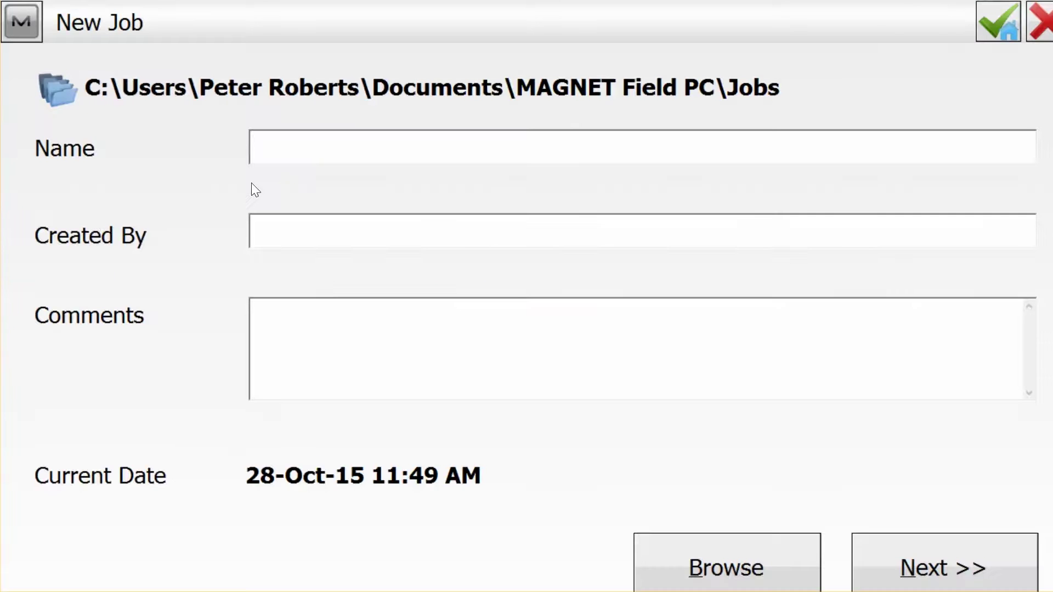
pyautogui.write('backg')
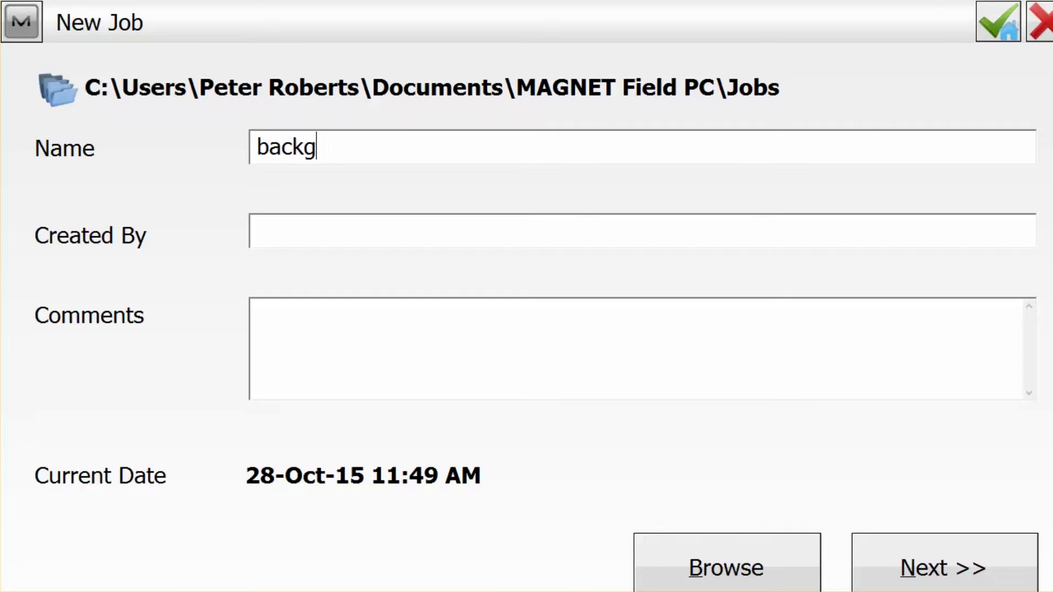
pyautogui.write('round')
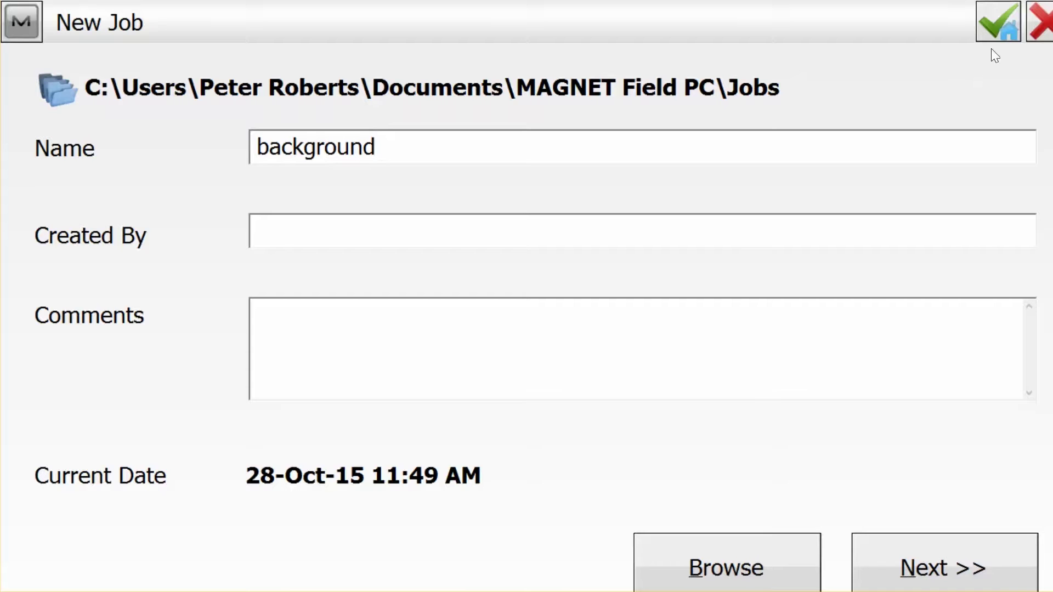
pyautogui.click(1002, 25)
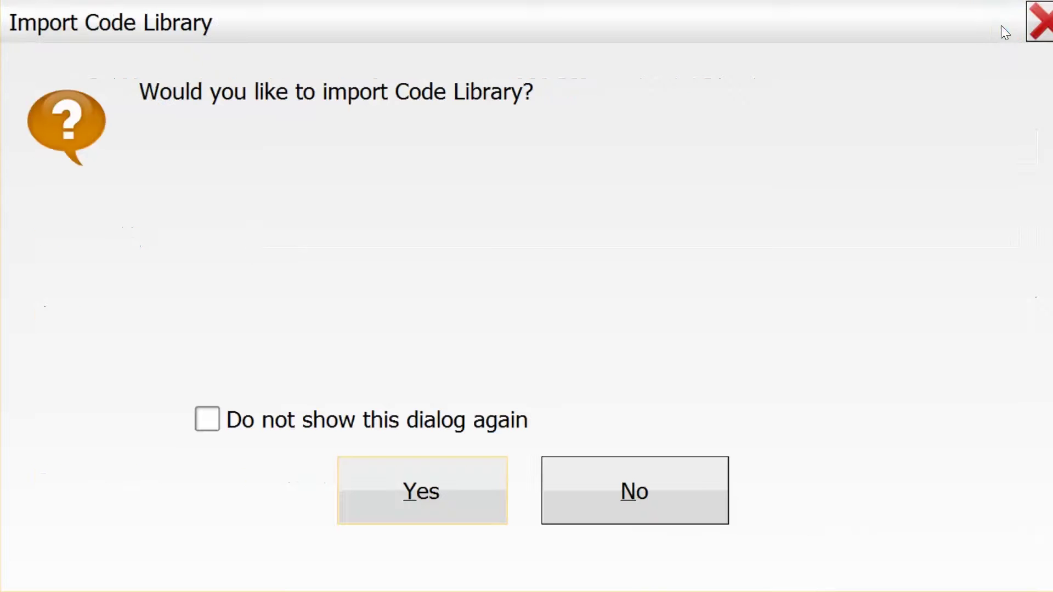
pyautogui.click(627, 501)
# - Set up a file import of Multiple data in AutoCAD Drawing (*.dwg) format, with the drawing loaded as background
pyautogui.click(462, 256)
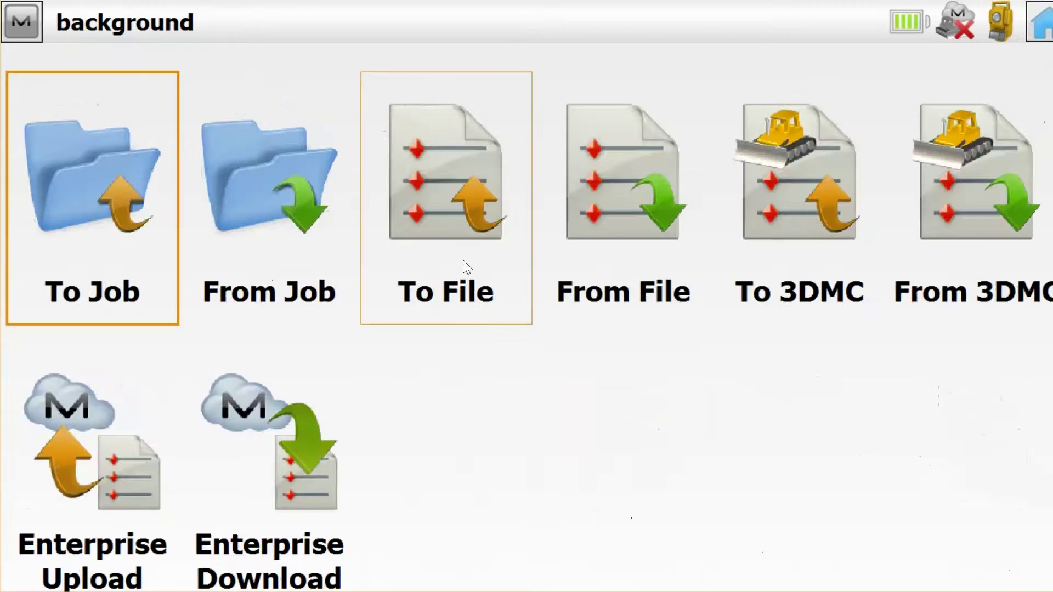
pyautogui.click(571, 264)
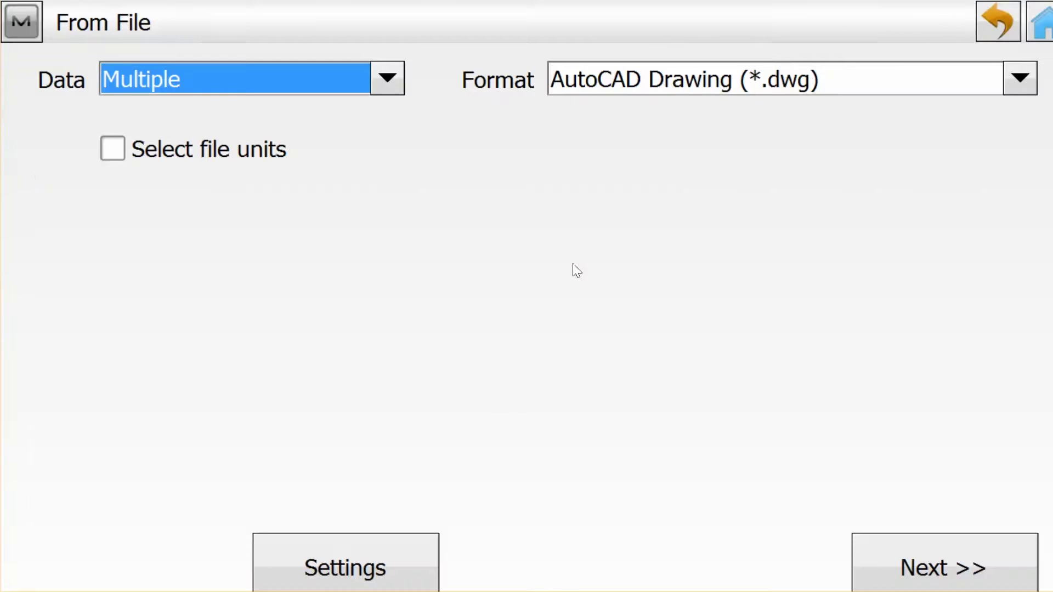
pyautogui.click(345, 570)
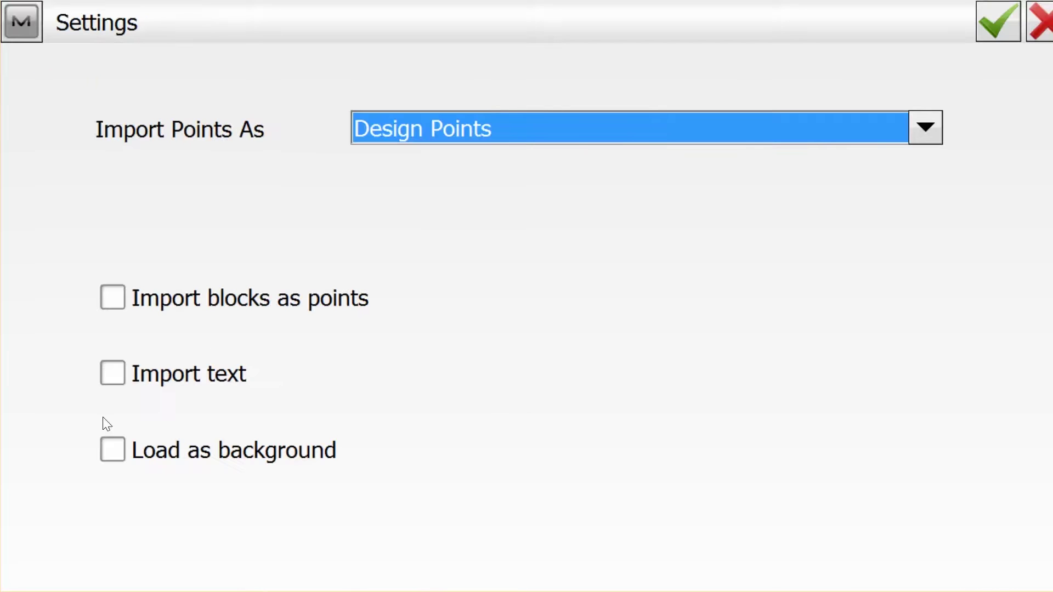
pyautogui.click(116, 455)
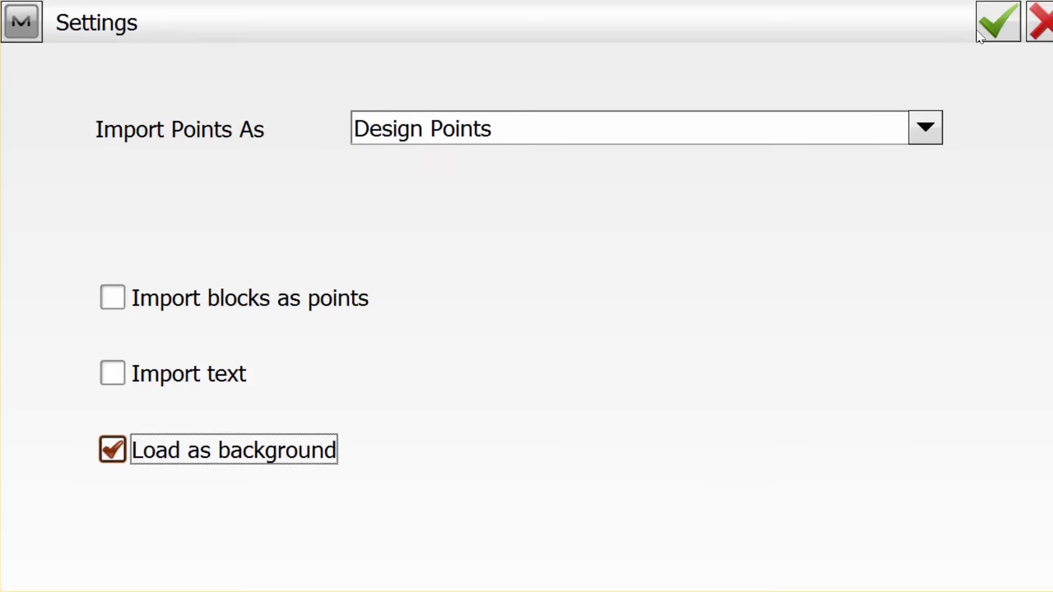
pyautogui.click(993, 24)
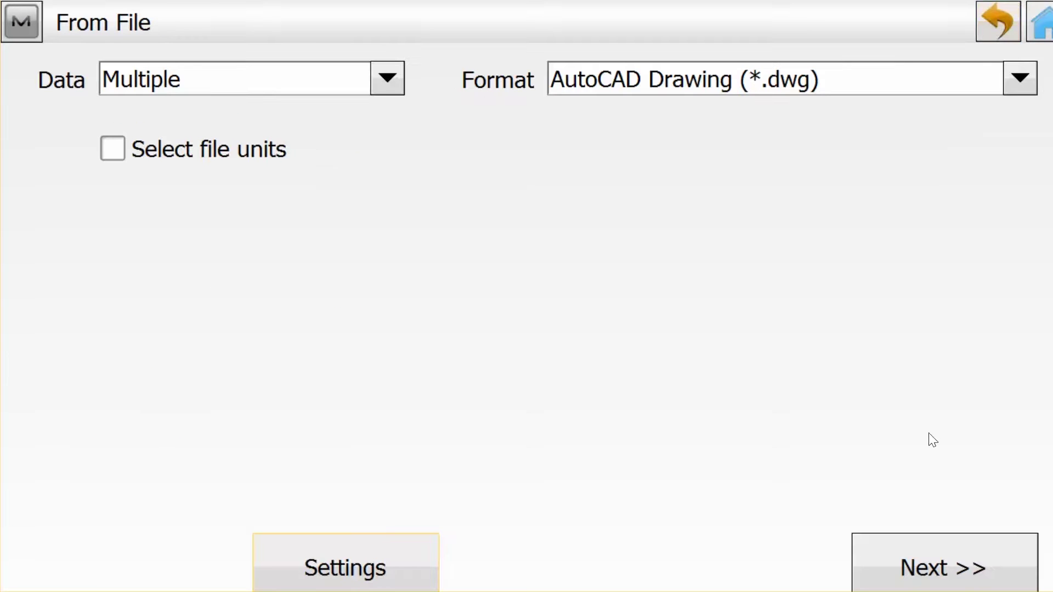
# - Select Glasgiven.dwg for the background import, with no projection, datum or geoid model and Ground coordinates
pyautogui.click(912, 570)
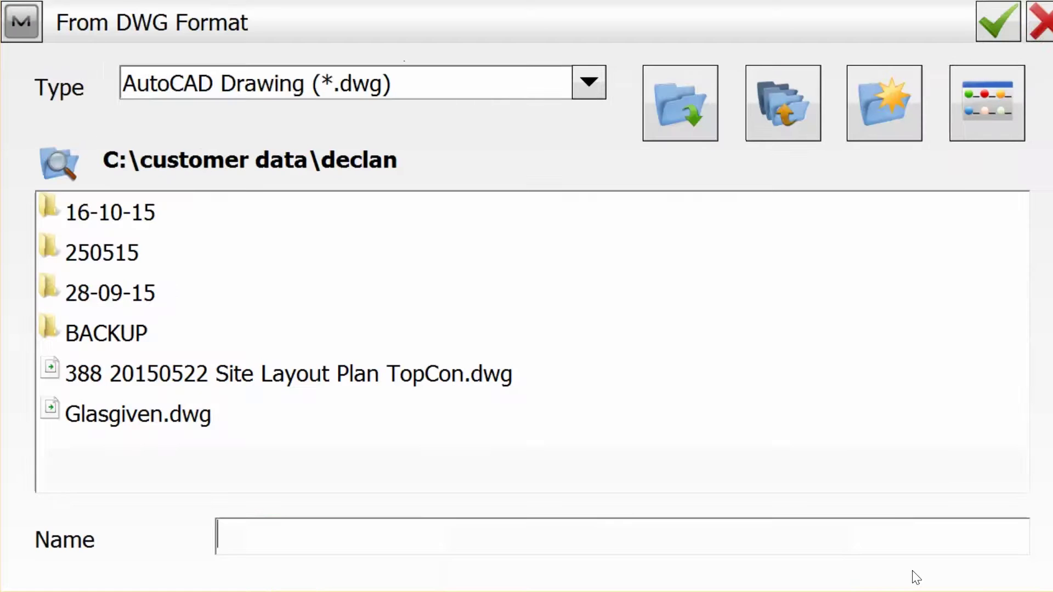
pyautogui.click(168, 422)
pyautogui.click(981, 26)
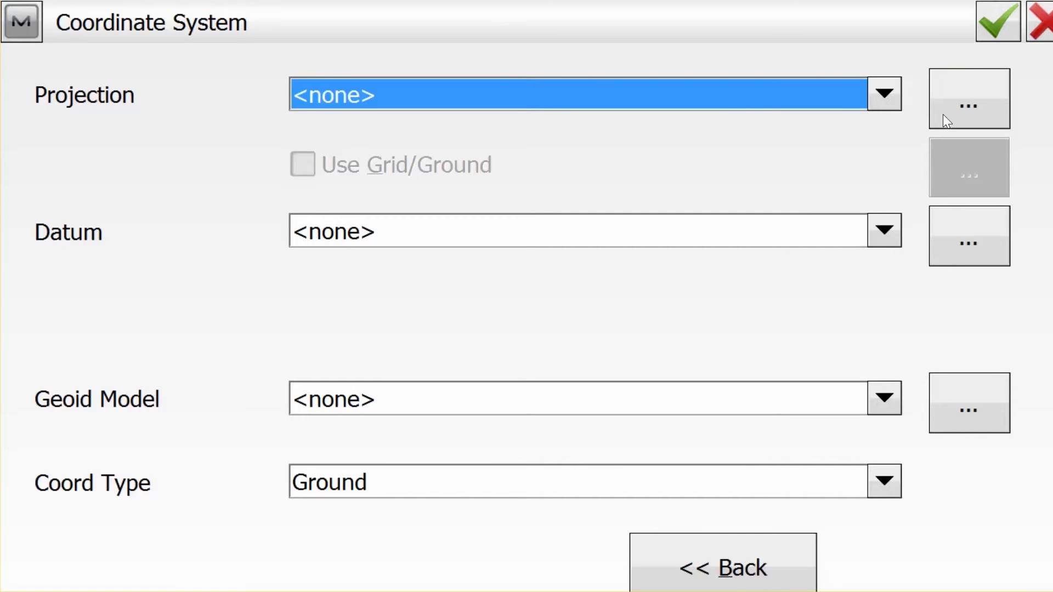
pyautogui.click(994, 32)
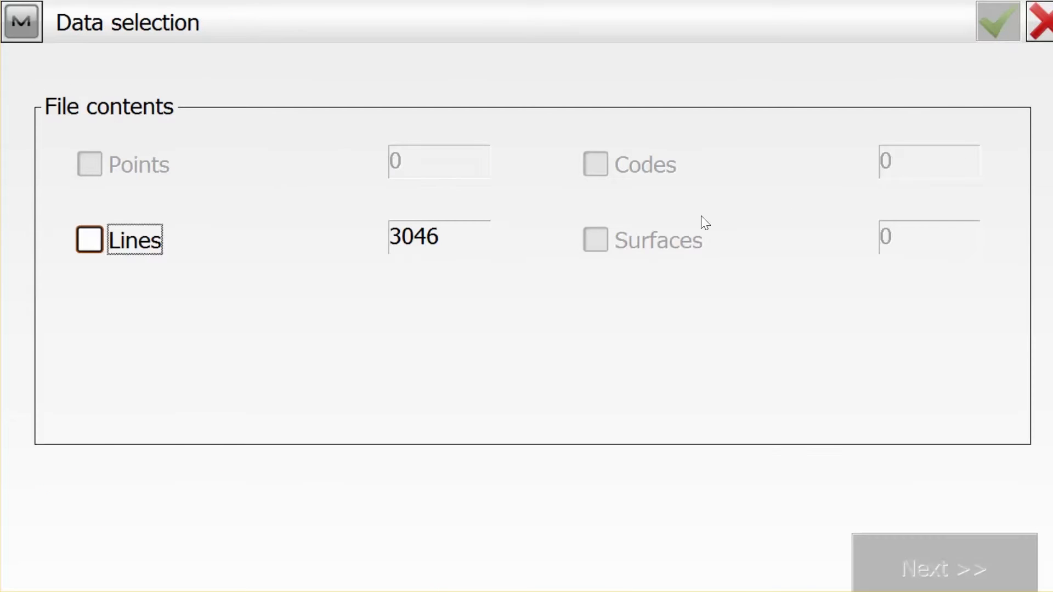
# - Import the drawing's lines as background elements and close the import status
pyautogui.click(83, 237)
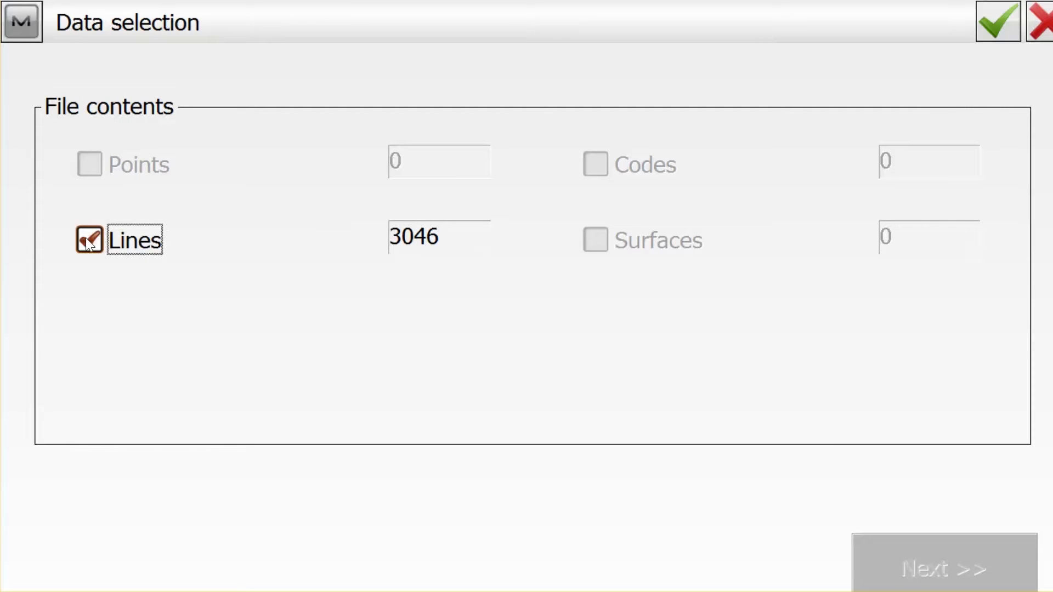
pyautogui.click(1008, 23)
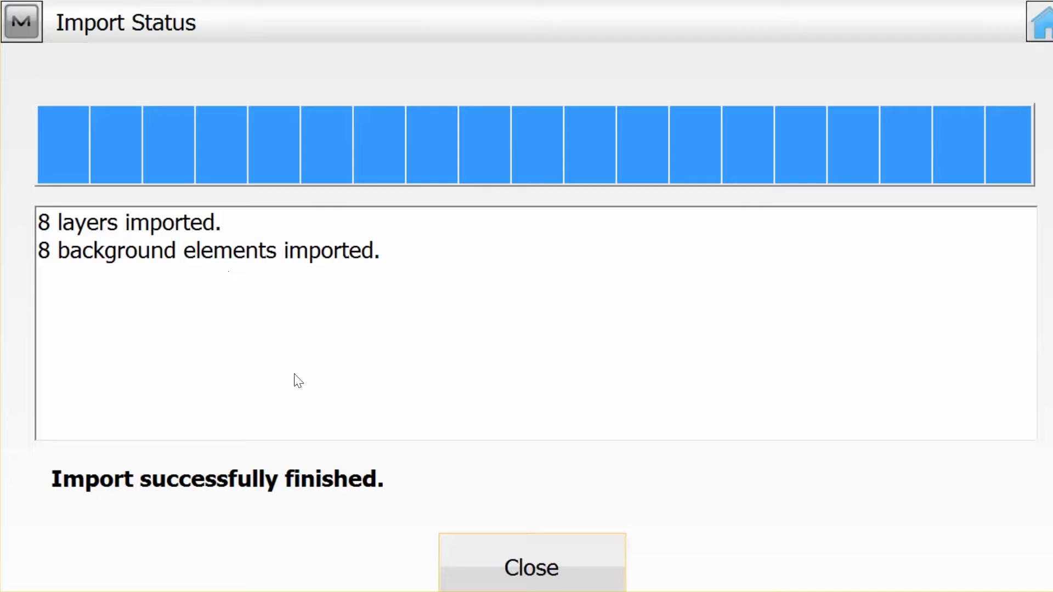
pyautogui.click(526, 586)
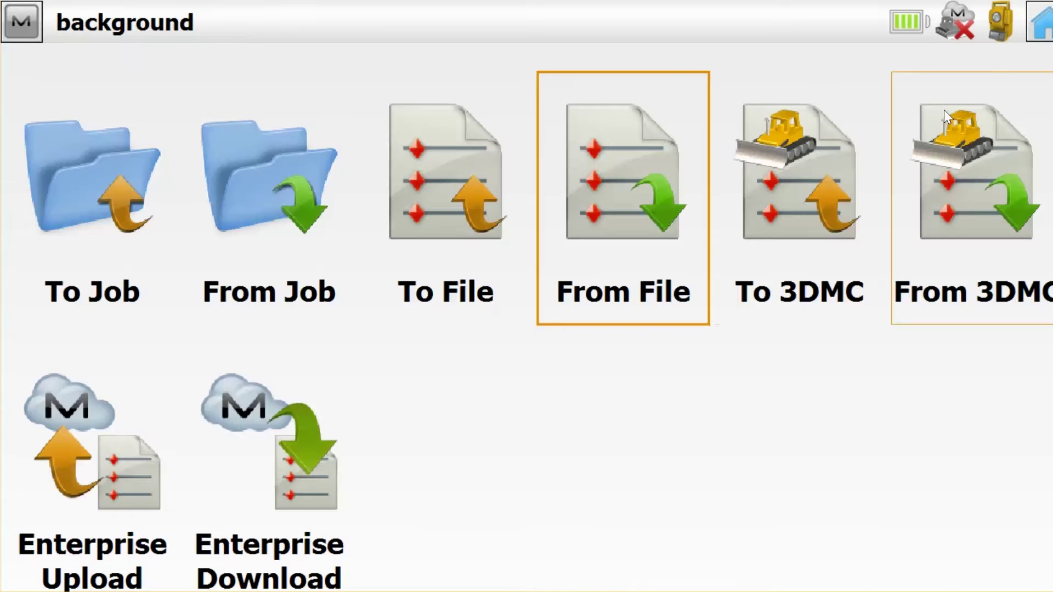
# - Open the map and examine the linework operations available for the upper edge of a square outline around an I-shaped section
pyautogui.click(1037, 33)
pyautogui.click(100, 433)
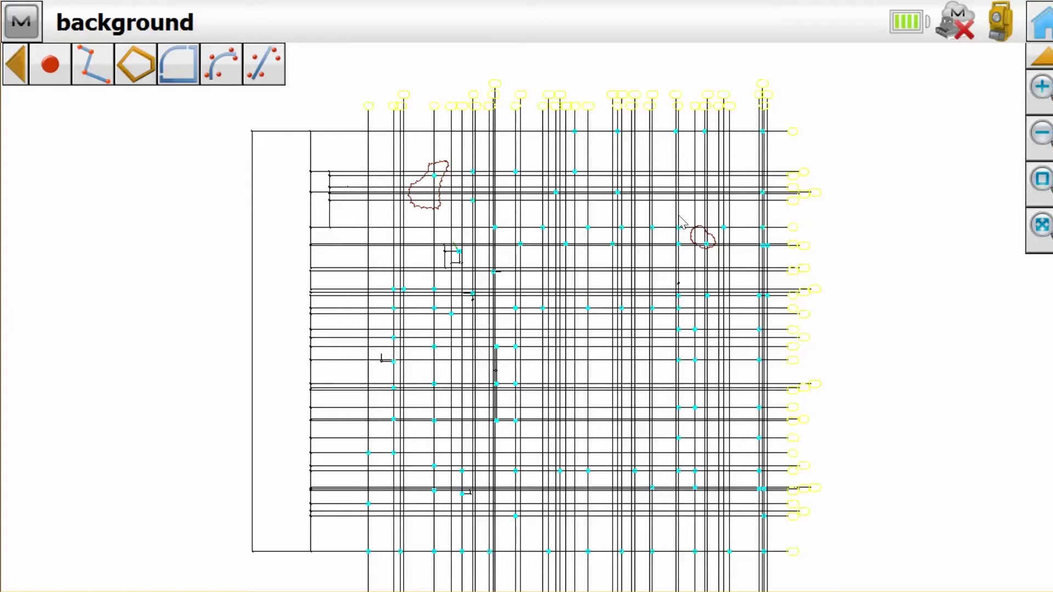
pyautogui.click(1032, 183)
pyautogui.moveTo(546, 265); pyautogui.dragTo(636, 219)
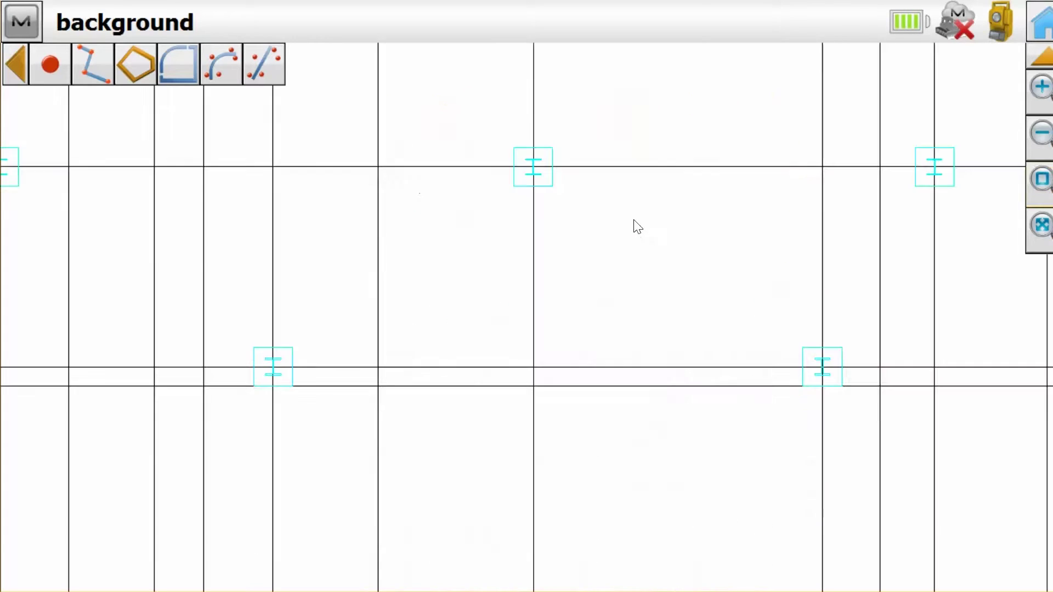
pyautogui.click(1044, 188)
pyautogui.moveTo(477, 238); pyautogui.dragTo(610, 113)
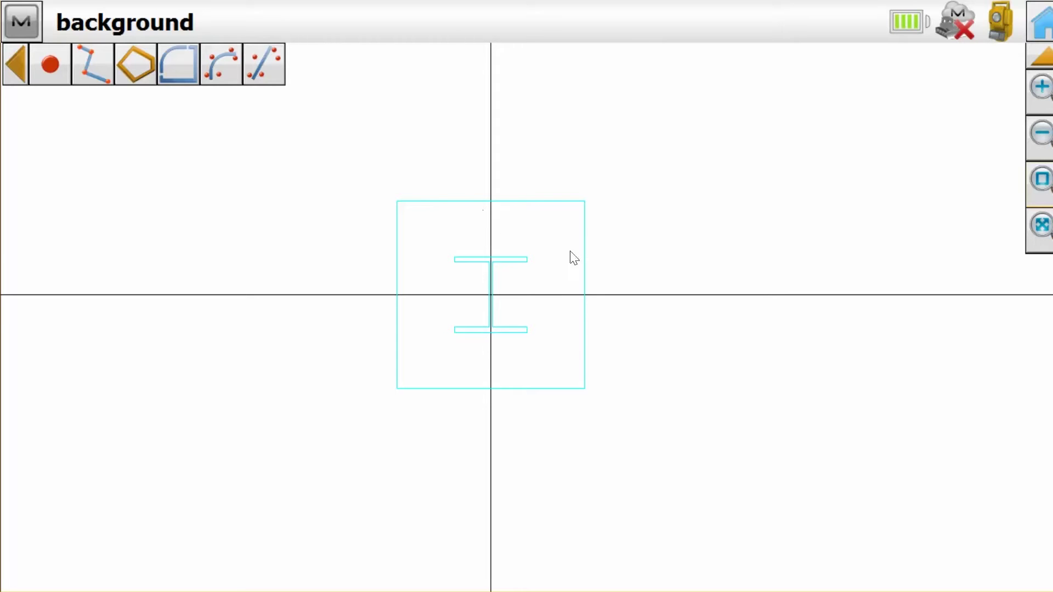
pyautogui.click(446, 202)
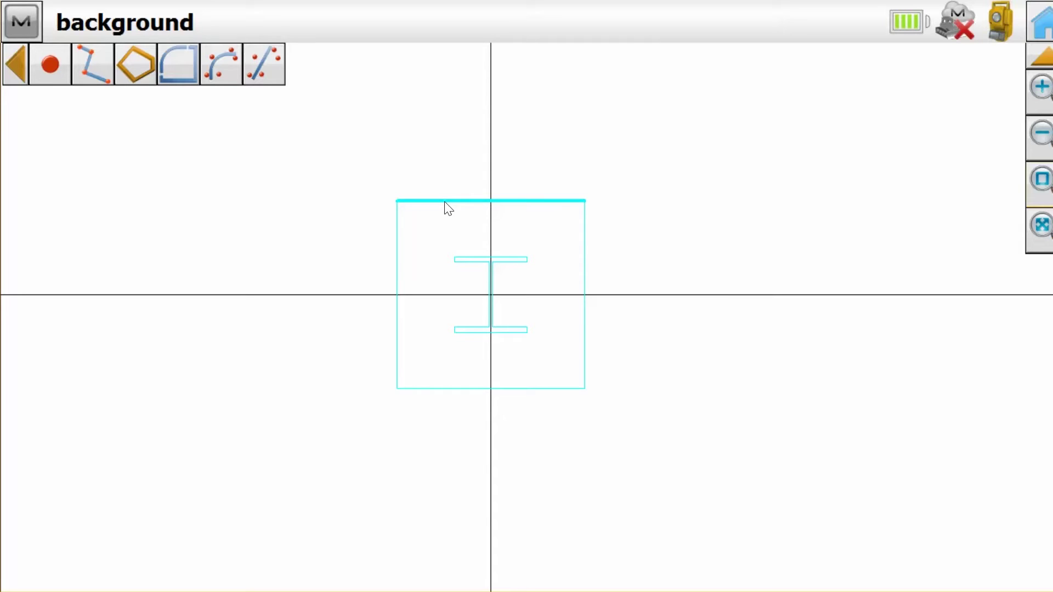
pyautogui.rightClick(445, 202)
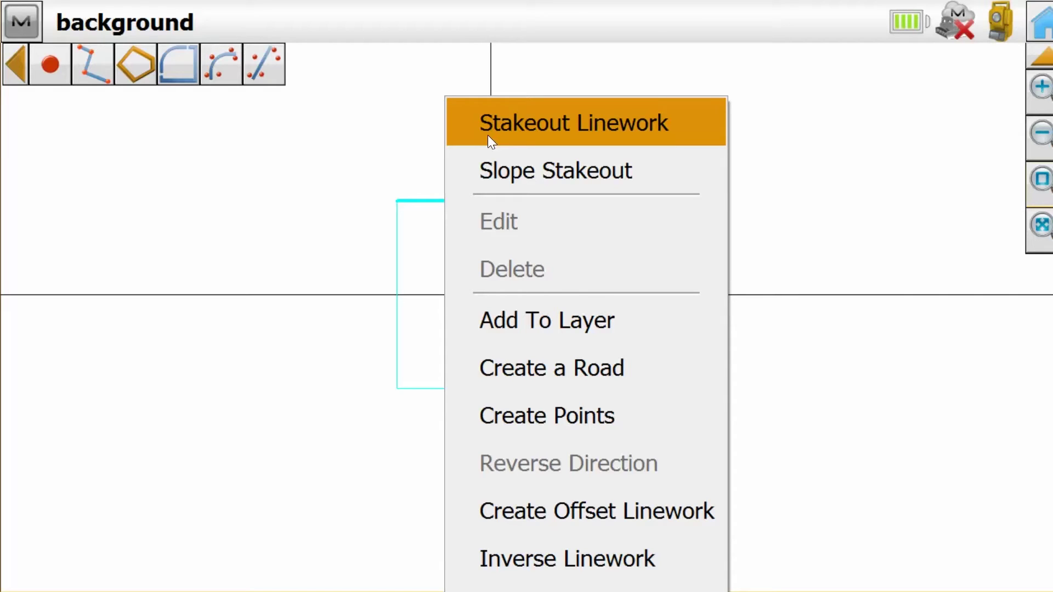
pyautogui.click(323, 218)
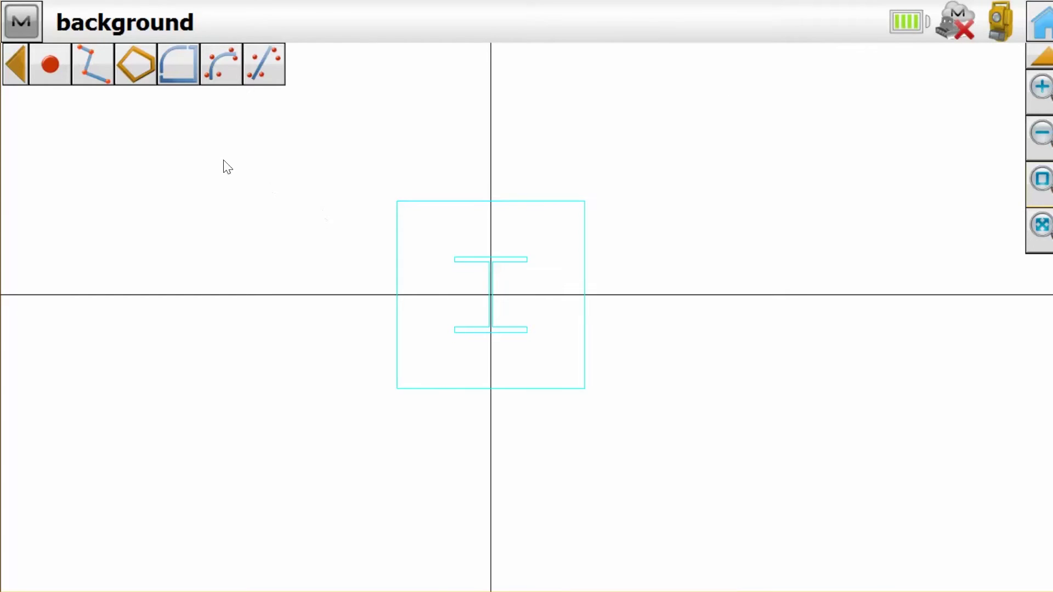
# - Create a point at the upper-left corner of the square outline, using the line end point option
pyautogui.click(44, 72)
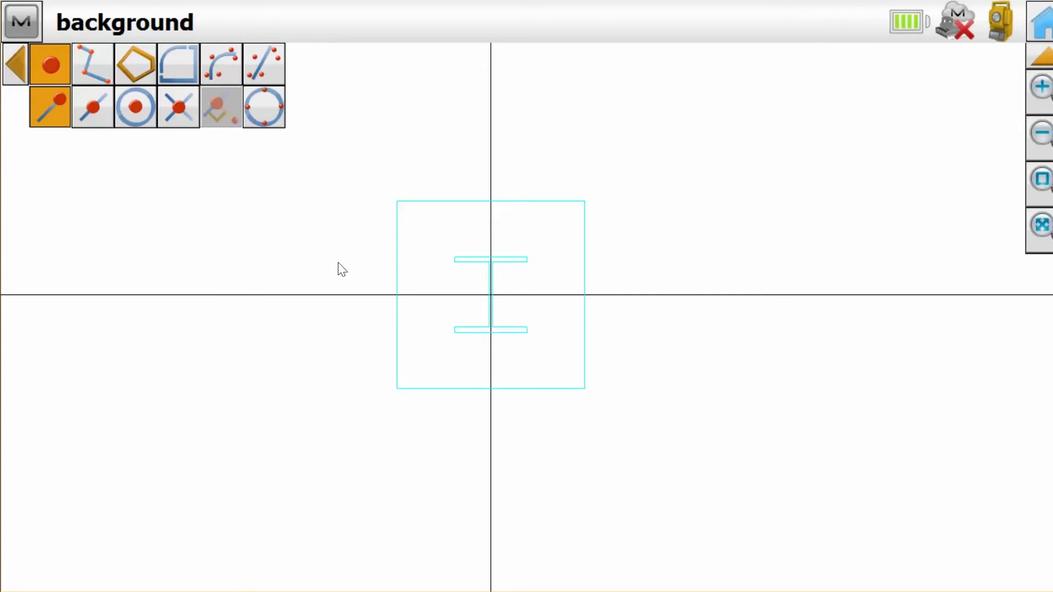
pyautogui.click(400, 263)
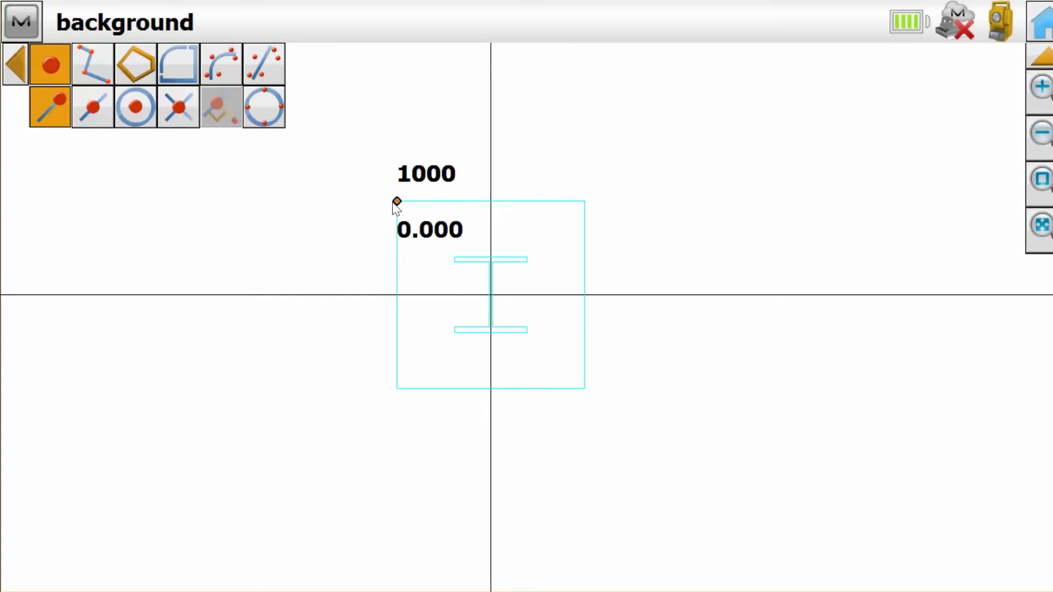